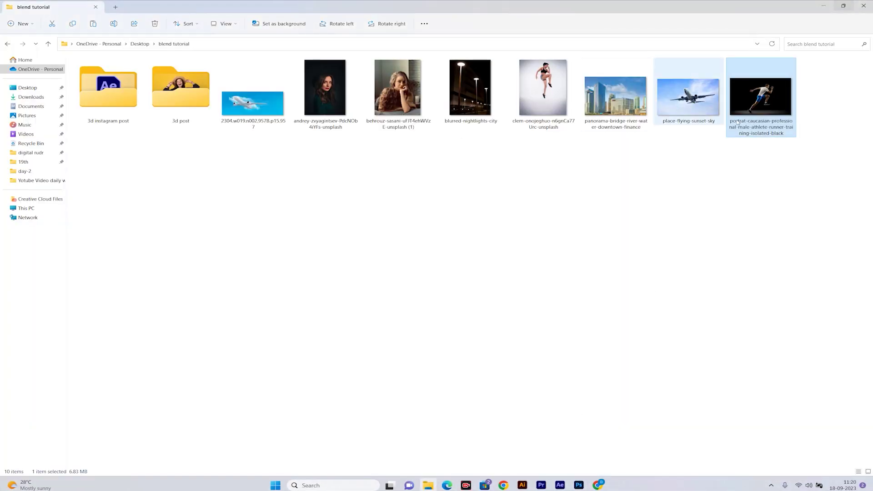
Bring the runner image file into Photoshop from the file browser
{"action": "mouse_move", "coordinate": [759, 96]}
{"action": "left_mouse_down"}
{"action": "mouse_move", "coordinate": [579, 483]}
{"action": "mouse_move", "coordinate": [464, 313]}
{"action": "left_mouse_up"}
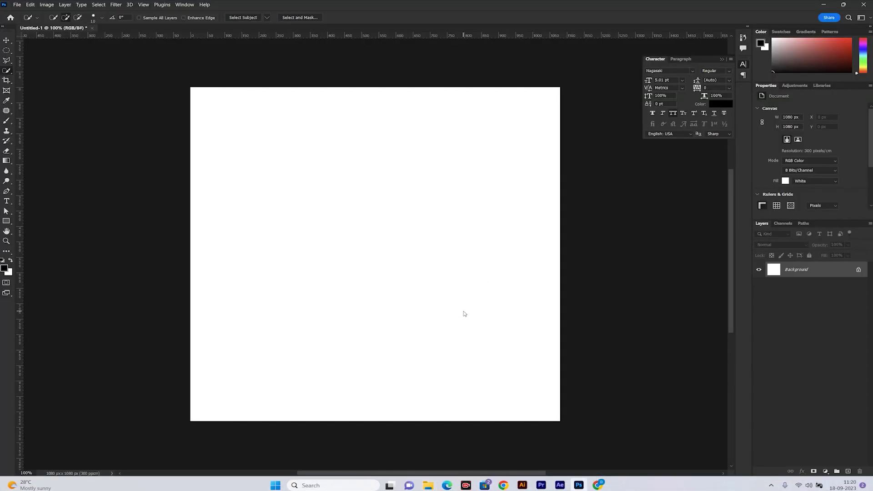
Place the runner photo, mask out its black background, and convert the layer to a smart object
{"action": "key", "text": "Return"}
{"action": "right_click", "coordinate": [7, 72]}
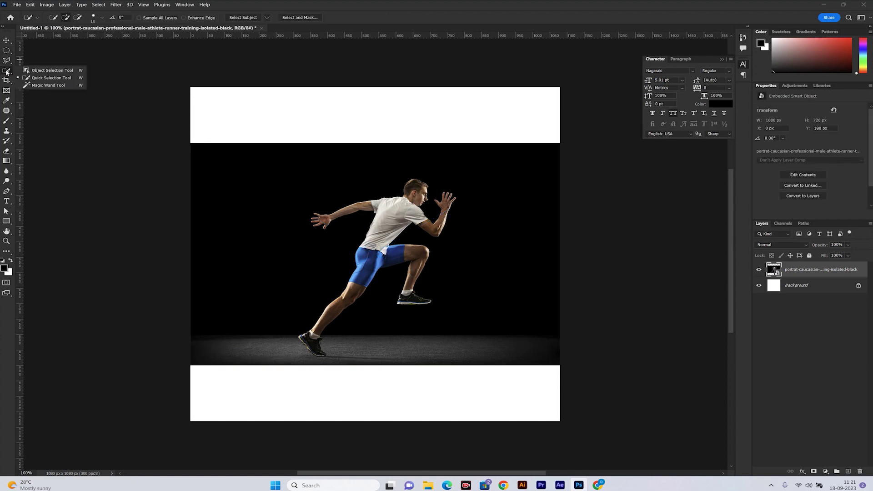
{"action": "left_click", "coordinate": [41, 79]}
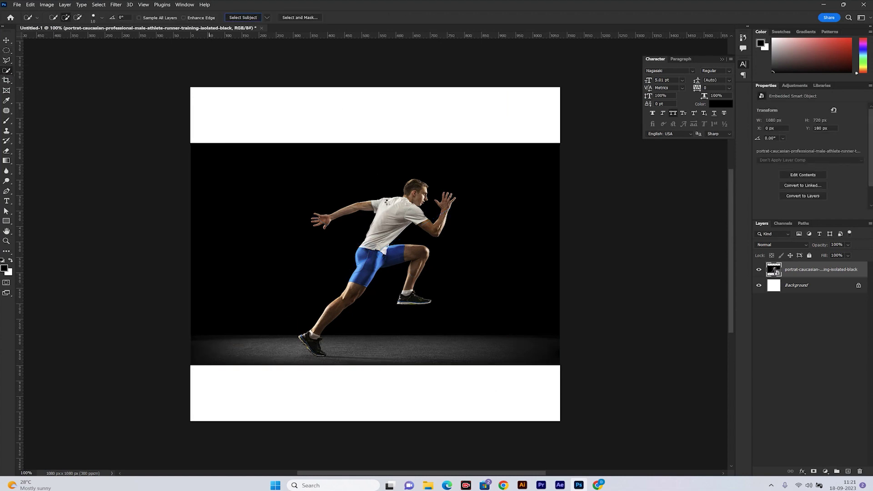
{"action": "left_click_drag", "start_coordinate": [407, 256], "coordinate": [430, 192]}
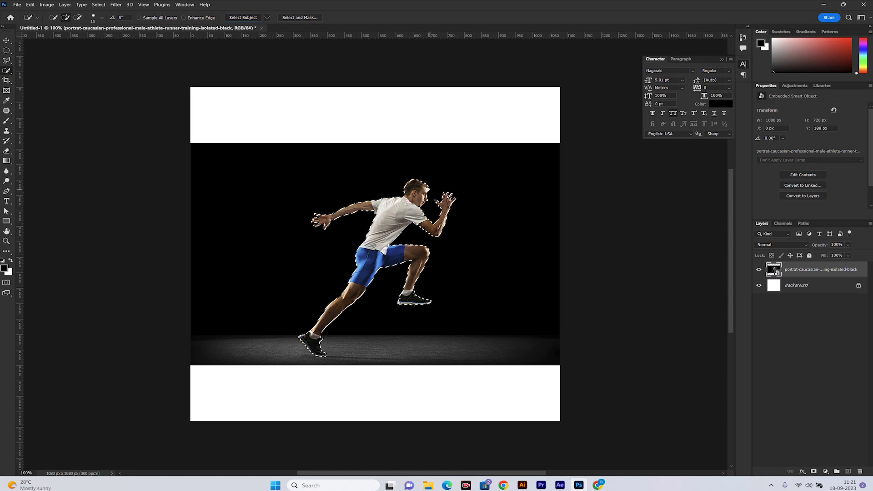
{"action": "left_click", "coordinate": [813, 471]}
{"action": "right_click", "coordinate": [810, 270]}
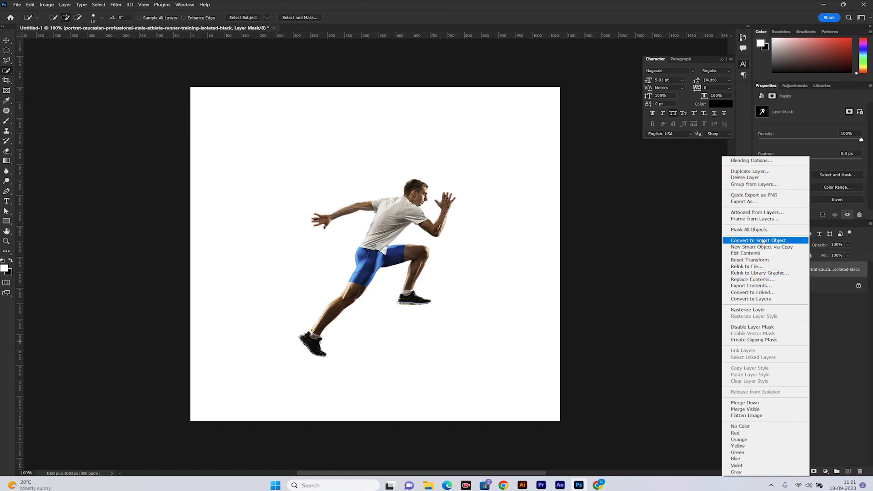
{"action": "left_click", "coordinate": [755, 240]}
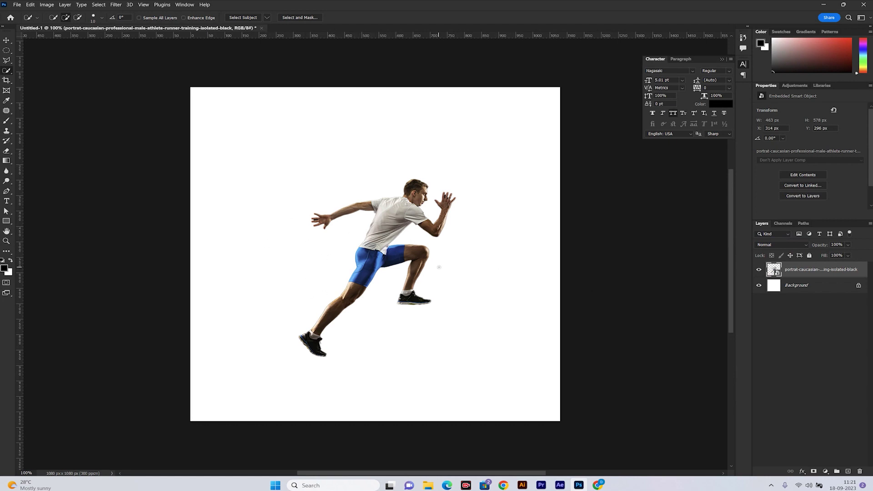
Zoom in and mask out the black patch between the runner's fingers using Magic Wand
{"action": "key", "text": "ctrl+plus"}
{"action": "key", "text": "ctrl+plus"}
{"action": "key", "text": "ctrl+plus"}
{"action": "key", "text": "shift+w"}
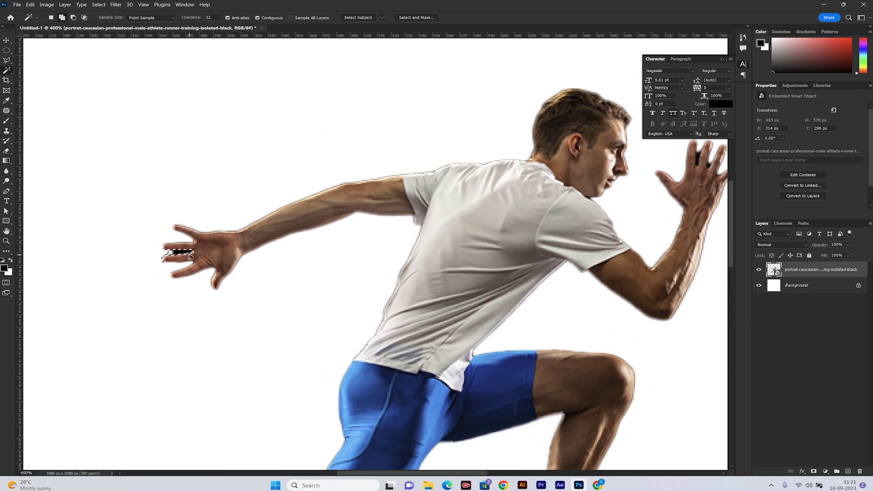
{"action": "left_click", "coordinate": [164, 258]}
{"action": "key", "text": "Return"}
{"action": "key", "text": "Delete"}
{"action": "key", "text": "Return"}
{"action": "left_click", "coordinate": [814, 471]}
{"action": "key", "text": "ctrl+i"}
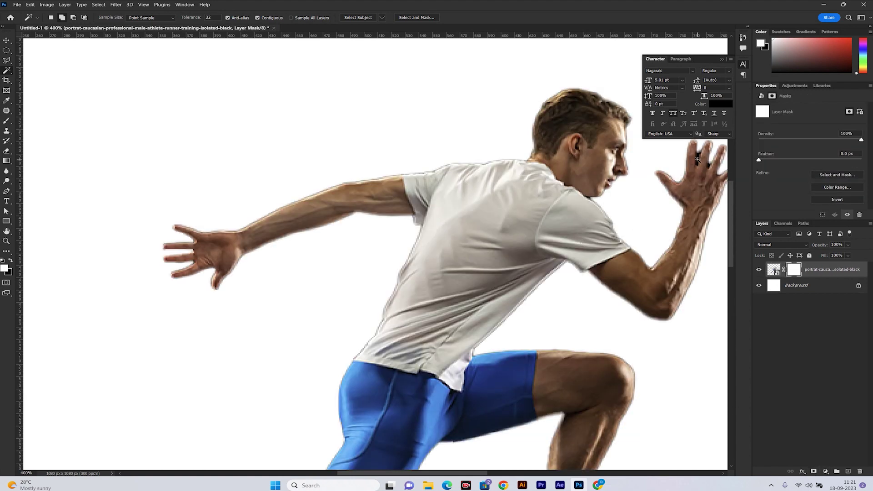
Reset the brush colours to black and white, fit the canvas on screen, and hide the runner
{"action": "key", "text": "b"}
{"action": "left_click", "coordinate": [10, 260]}
{"action": "key", "text": "ctrl+0"}
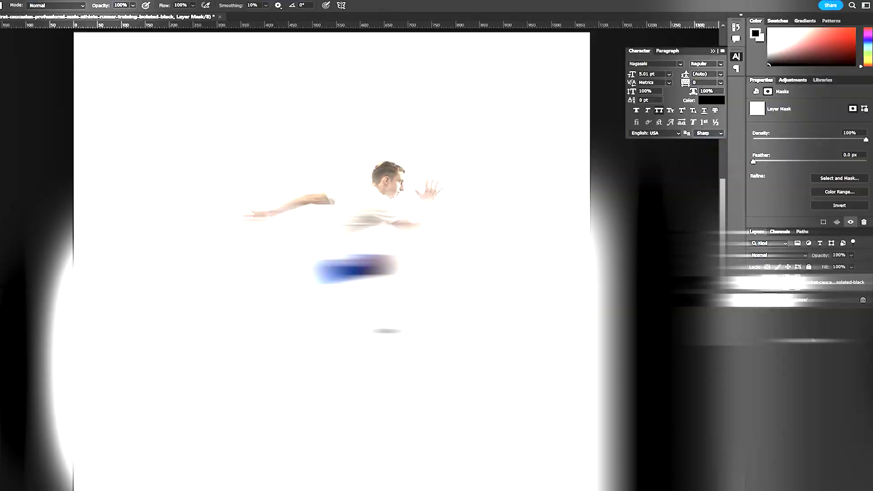
{"action": "left_click", "coordinate": [758, 270]}
Add a Gradient Fill layer above Background using the light blue-to-purple Blue_22 preset
{"action": "left_click", "coordinate": [775, 288]}
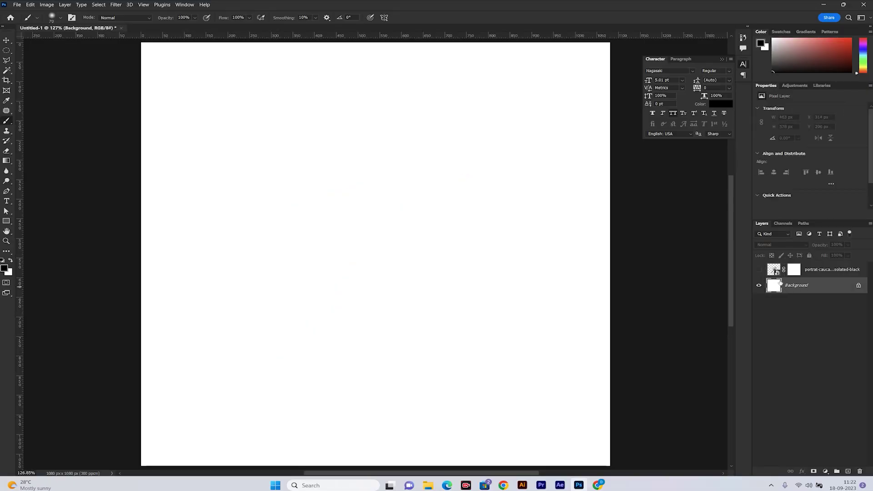
{"action": "left_click", "coordinate": [825, 472]}
{"action": "left_click", "coordinate": [818, 347]}
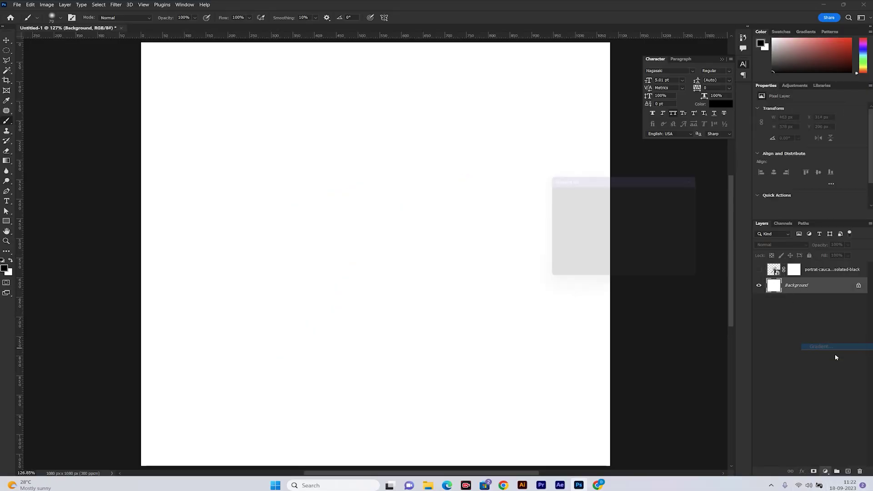
{"action": "left_click", "coordinate": [596, 191]}
{"action": "left_click", "coordinate": [626, 147]}
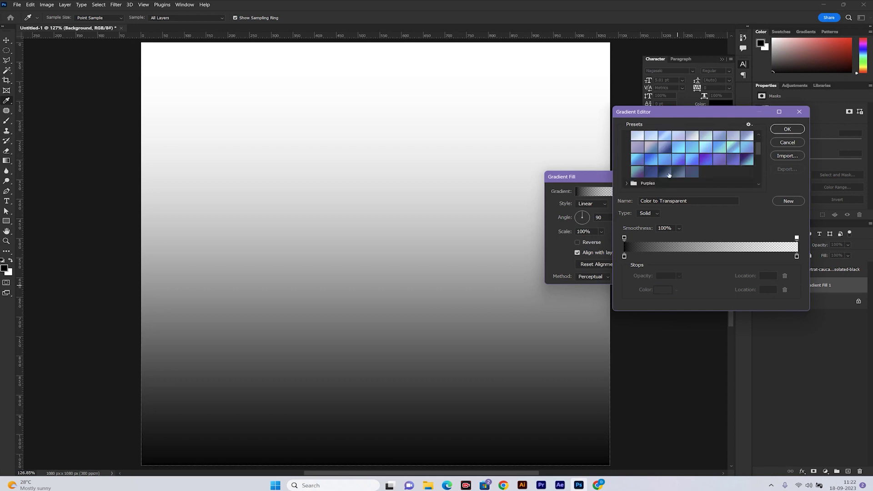
{"action": "left_click", "coordinate": [669, 175]}
{"action": "left_click", "coordinate": [650, 160]}
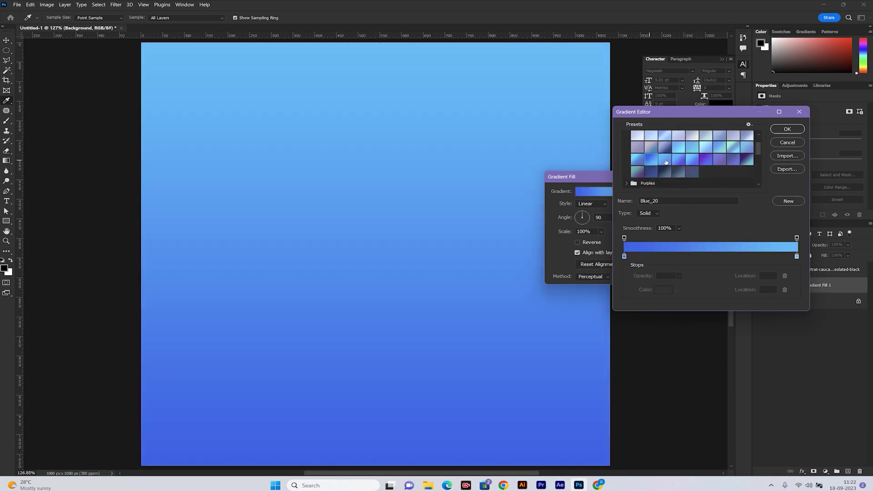
{"action": "left_click", "coordinate": [679, 162]}
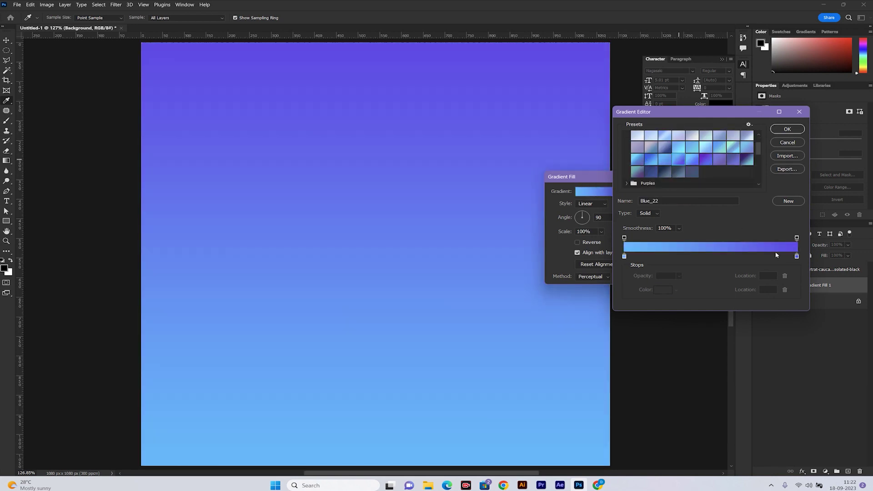
{"action": "left_click", "coordinate": [786, 129]}
Make the gradient radial with a larger scale, then show the runner layer again
{"action": "left_click", "coordinate": [591, 203]}
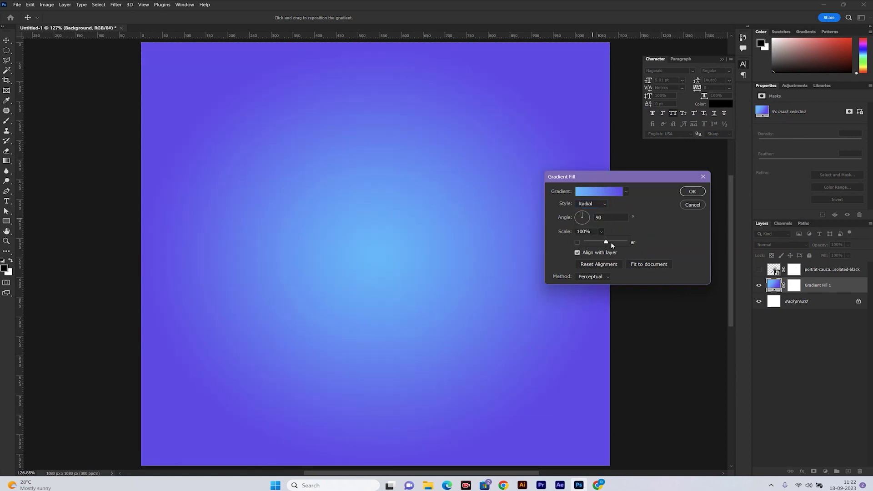
{"action": "mouse_move", "coordinate": [609, 243]}
{"action": "left_mouse_down"}
{"action": "mouse_move", "coordinate": [616, 241]}
{"action": "mouse_move", "coordinate": [610, 244]}
{"action": "left_mouse_up"}
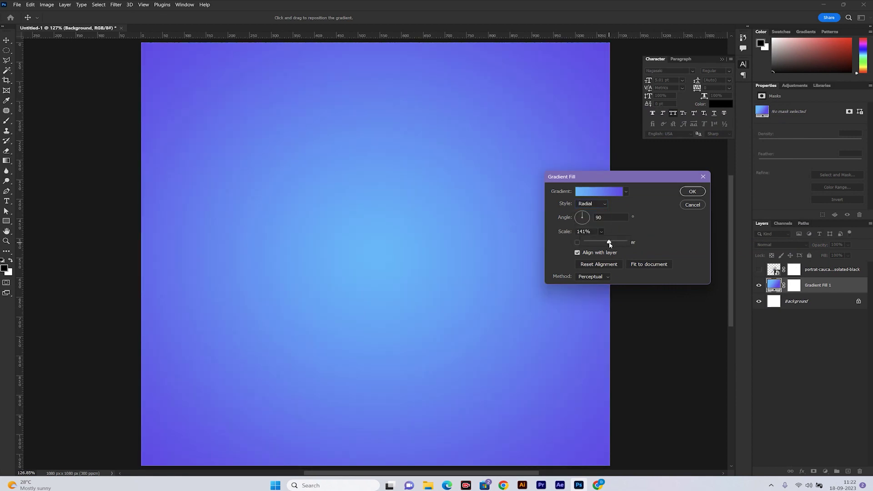
{"action": "left_click", "coordinate": [688, 191]}
{"action": "left_click", "coordinate": [822, 271]}
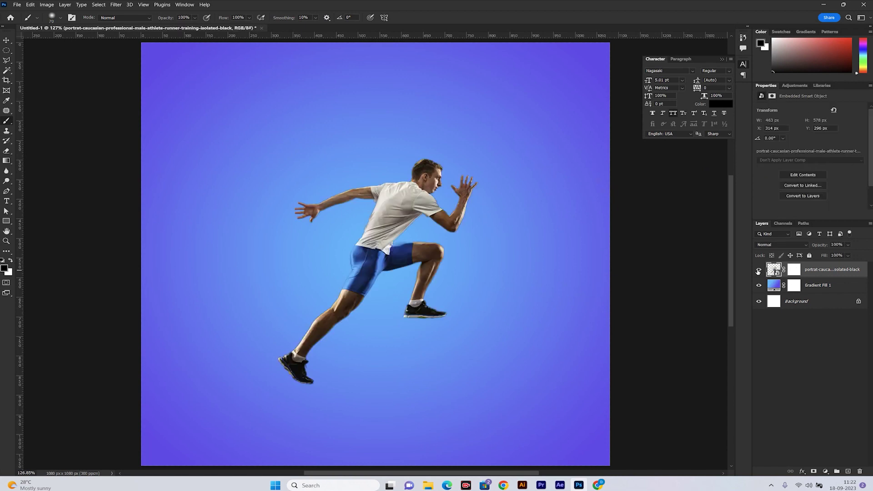
Hide the runner and add the text SPORTS in the middle of the canvas
{"action": "left_click", "coordinate": [816, 285]}
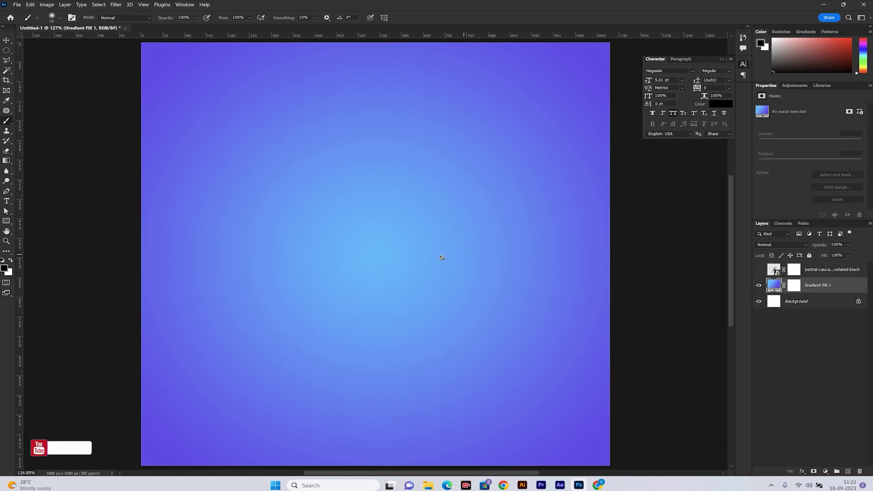
{"action": "key", "text": "t"}
{"action": "left_click", "coordinate": [348, 220]}
{"action": "type", "text": "sports"}
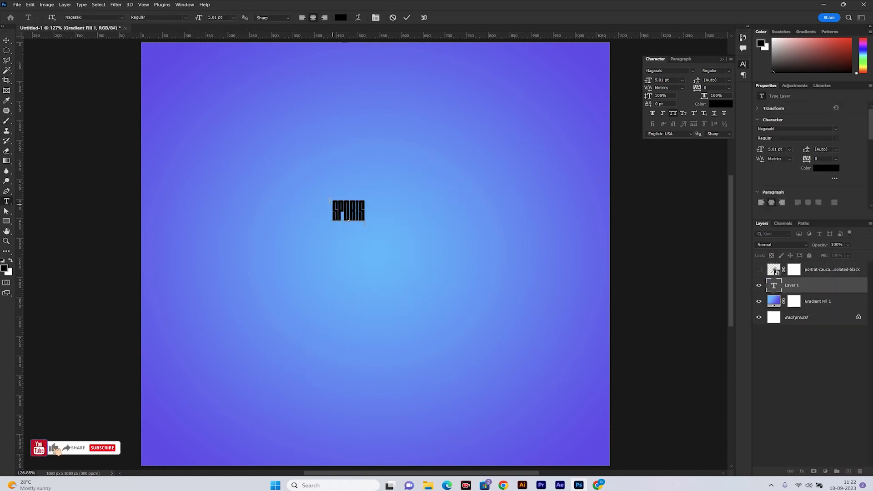
{"action": "key", "text": "ctrl+Return"}
Enlarge SPORTS and centre it on the canvas, then duplicate its text layer
{"action": "key", "text": "ctrl+minus"}
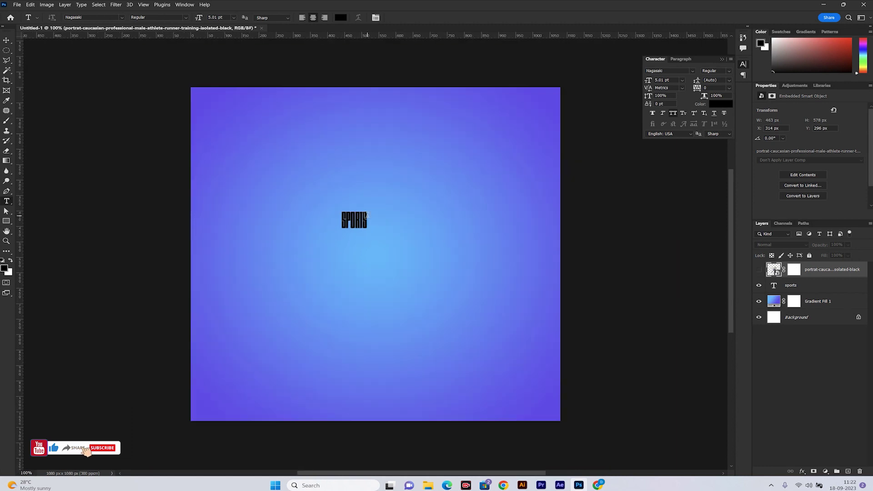
{"action": "left_click", "coordinate": [829, 291]}
{"action": "key", "text": "ctrl+t"}
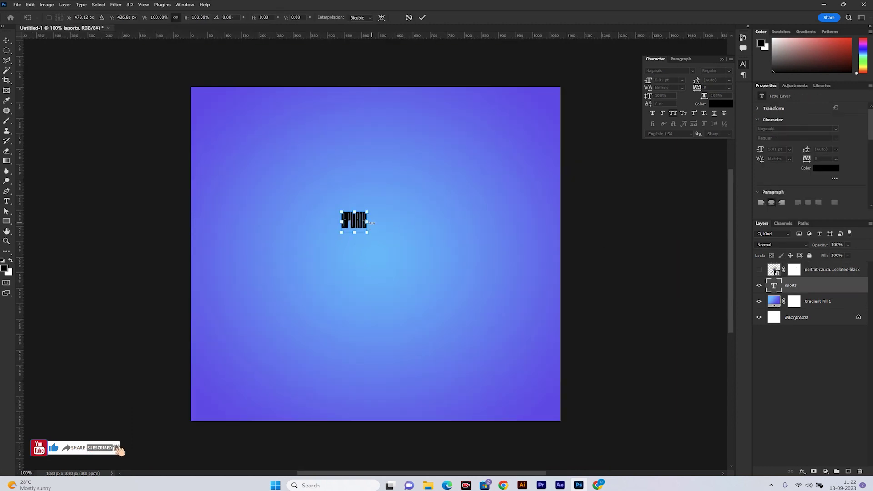
{"action": "mouse_move", "coordinate": [365, 220]}
{"action": "left_mouse_down"}
{"action": "mouse_move", "coordinate": [482, 222]}
{"action": "mouse_move", "coordinate": [395, 259]}
{"action": "left_mouse_up"}
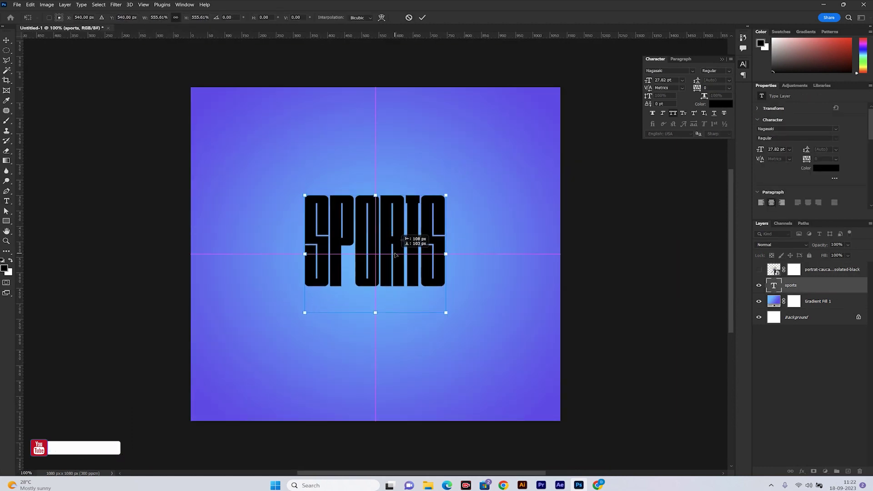
{"action": "key", "text": "Return"}
{"action": "right_click", "coordinate": [850, 291]}
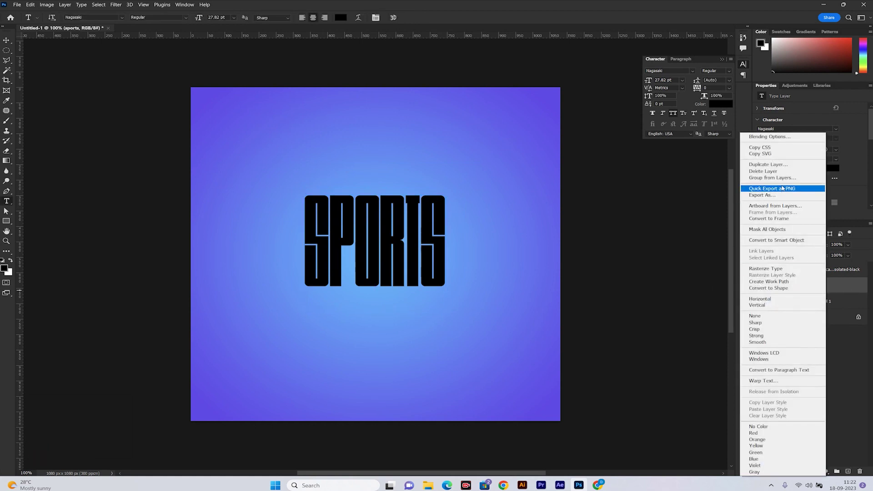
{"action": "left_click", "coordinate": [768, 165]}
Place the SPORTS copy below the original, both in the layer stack and on the canvas
{"action": "key", "text": "Escape"}
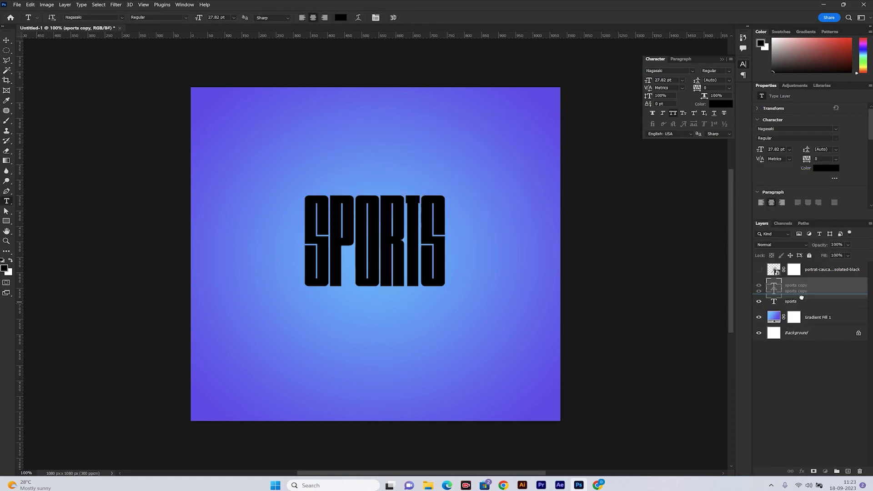
{"action": "left_click_drag", "start_coordinate": [775, 301], "coordinate": [808, 311]}
{"action": "key", "text": "ctrl+t"}
{"action": "left_click_drag", "start_coordinate": [393, 244], "coordinate": [392, 335]}
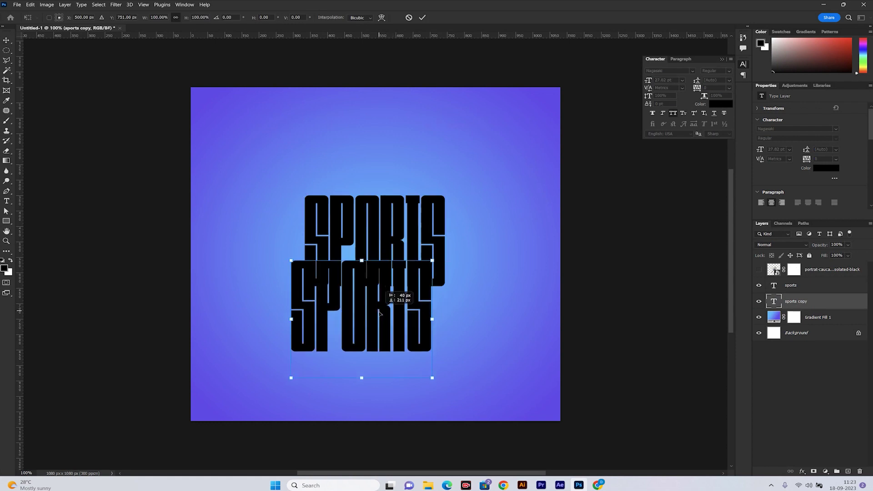
{"action": "key", "text": "Return"}
Colour both SPORTS text layers white
{"action": "right_click", "coordinate": [814, 301]}
{"action": "key", "text": "Escape"}
{"action": "left_click", "coordinate": [834, 285], "text": "shift"}
{"action": "left_click", "coordinate": [825, 167]}
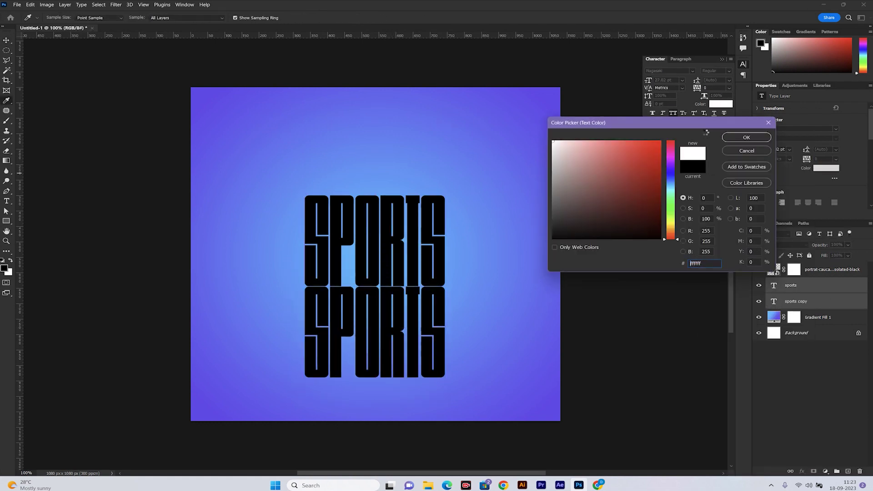
{"action": "left_click", "coordinate": [555, 140]}
{"action": "left_click", "coordinate": [746, 136]}
Convert the lower SPORTS to a smart object, distort it into a perspective floor, and add a mask
{"action": "left_click", "coordinate": [802, 302]}
{"action": "right_click", "coordinate": [802, 302]}
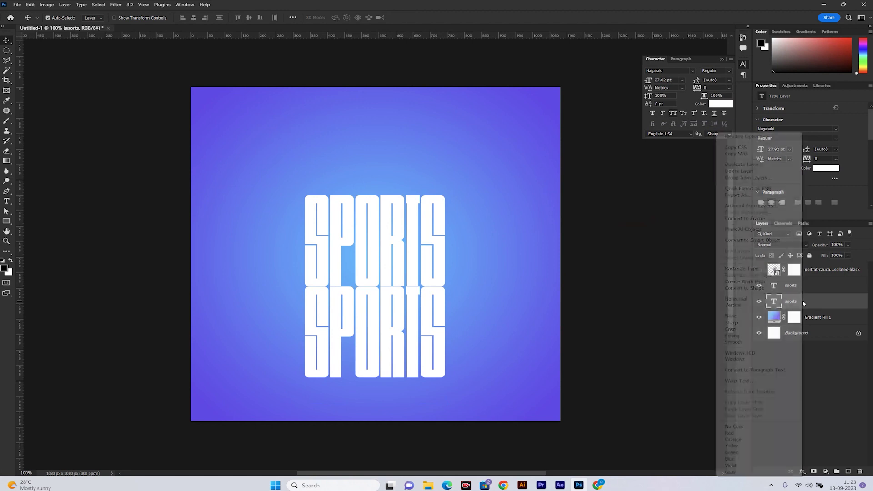
{"action": "left_click", "coordinate": [773, 241]}
{"action": "key", "text": "ctrl+t"}
{"action": "right_click", "coordinate": [440, 374]}
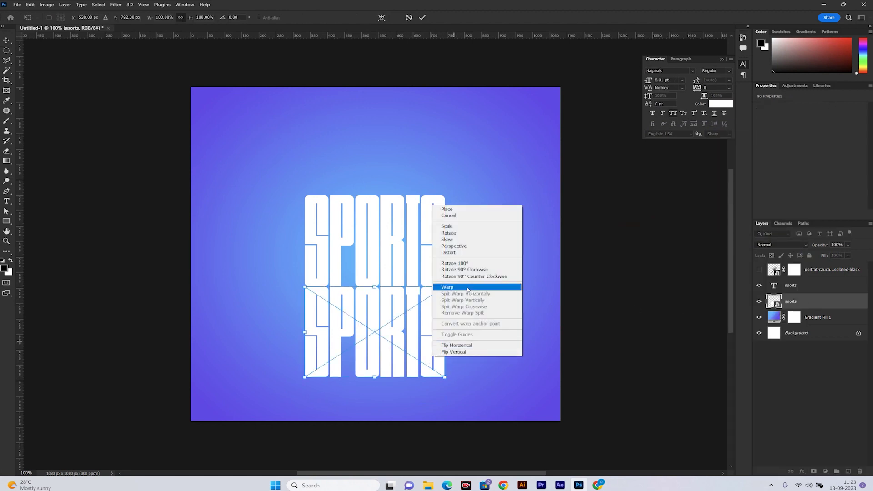
{"action": "left_click", "coordinate": [448, 377]}
{"action": "mouse_move", "coordinate": [444, 378]}
{"action": "left_mouse_down"}
{"action": "mouse_move", "coordinate": [624, 453]}
{"action": "mouse_move", "coordinate": [600, 453]}
{"action": "left_mouse_up"}
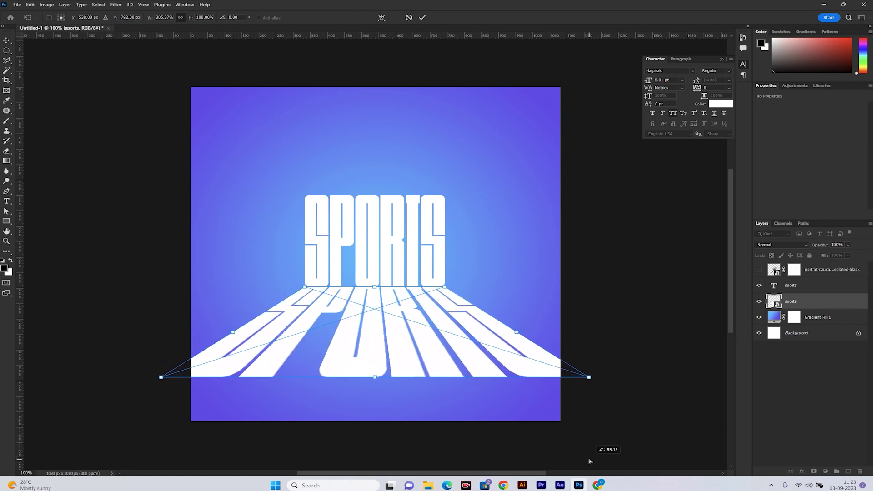
{"action": "mouse_move", "coordinate": [427, 343]}
{"action": "left_mouse_down"}
{"action": "mouse_move", "coordinate": [425, 361]}
{"action": "mouse_move", "coordinate": [422, 344]}
{"action": "left_mouse_up"}
{"action": "mouse_move", "coordinate": [598, 379]}
{"action": "left_mouse_down"}
{"action": "mouse_move", "coordinate": [619, 386]}
{"action": "mouse_move", "coordinate": [568, 377]}
{"action": "mouse_move", "coordinate": [615, 385]}
{"action": "mouse_move", "coordinate": [595, 383]}
{"action": "mouse_move", "coordinate": [612, 384]}
{"action": "mouse_move", "coordinate": [602, 373]}
{"action": "mouse_move", "coordinate": [622, 373]}
{"action": "left_mouse_up"}
{"action": "key", "text": "Return"}
{"action": "left_click", "coordinate": [814, 471]}
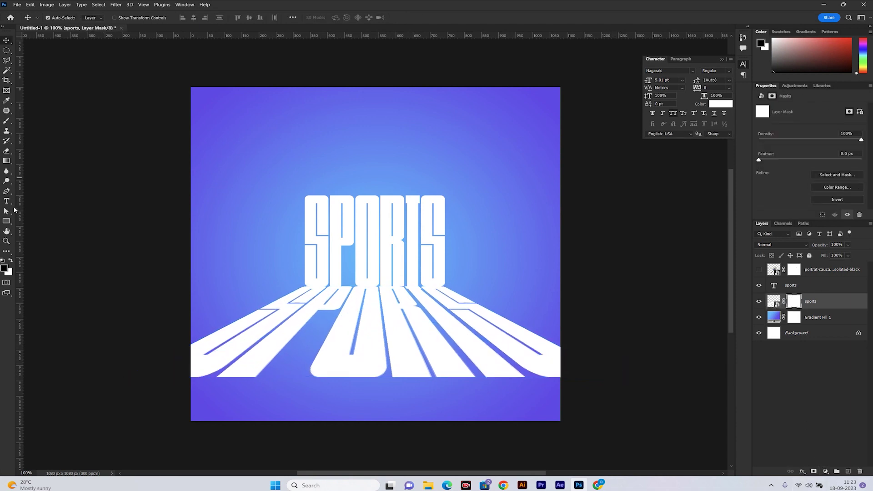
Apply a black-to-white Basics gradient on the floor layer's mask so it fades toward the bottom
{"action": "key", "text": "g"}
{"action": "left_click", "coordinate": [111, 19]}
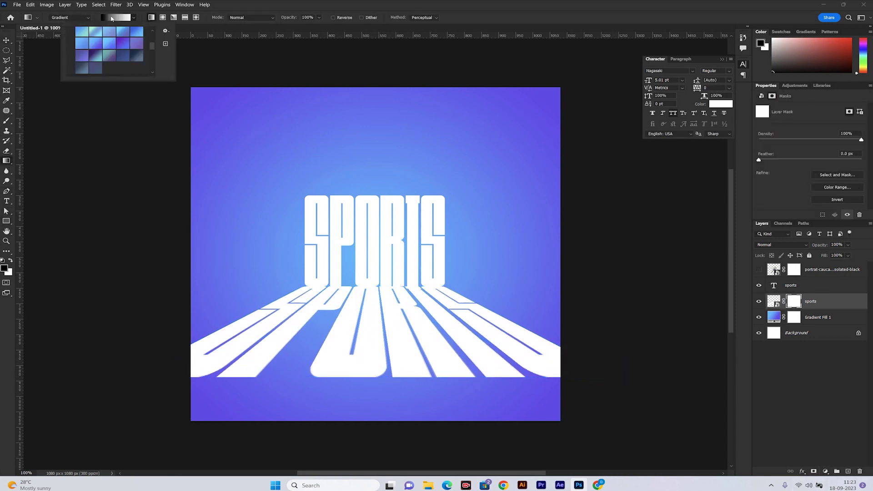
{"action": "scroll", "coordinate": [79, 45], "scroll_direction": "up", "scroll_amount": 3}
{"action": "left_click", "coordinate": [79, 44]}
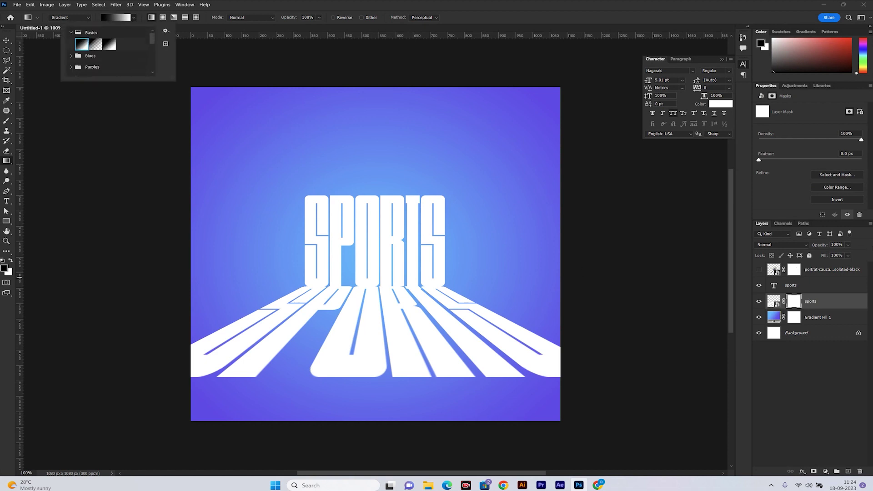
{"action": "key", "text": "Return"}
{"action": "left_click_drag", "start_coordinate": [379, 371], "coordinate": [378, 293]}
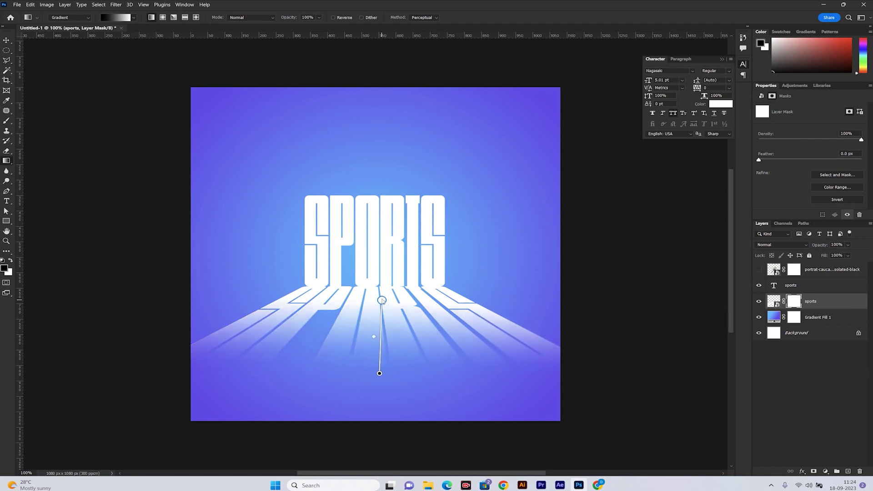
{"action": "mouse_move", "coordinate": [379, 373]}
{"action": "left_mouse_down"}
{"action": "mouse_move", "coordinate": [376, 384]}
{"action": "mouse_move", "coordinate": [379, 370]}
{"action": "left_mouse_up"}
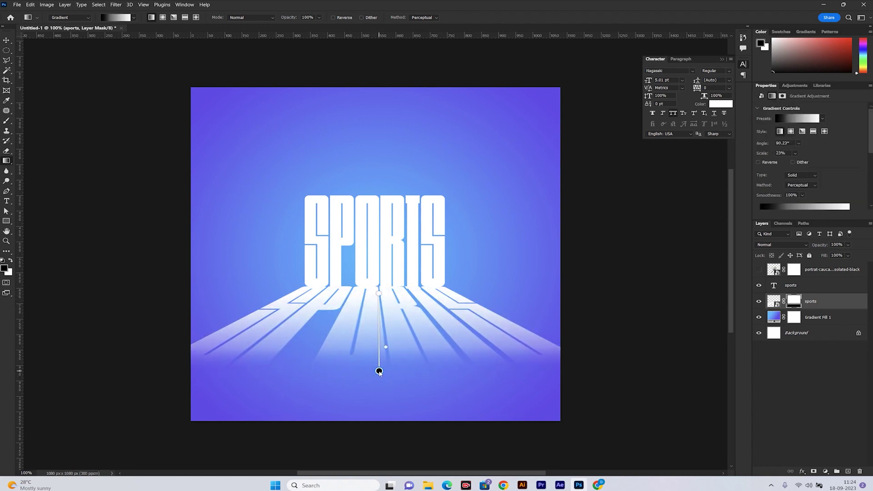
Select the SPORTS layer itself and nudge the title with the Move tool
{"action": "left_click", "coordinate": [773, 301]}
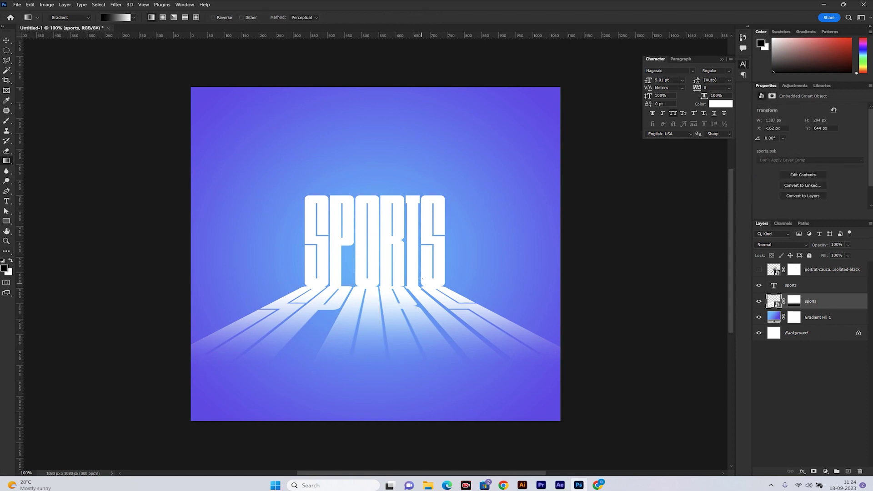
{"action": "key", "text": "v"}
{"action": "left_click_drag", "start_coordinate": [396, 272], "coordinate": [397, 272]}
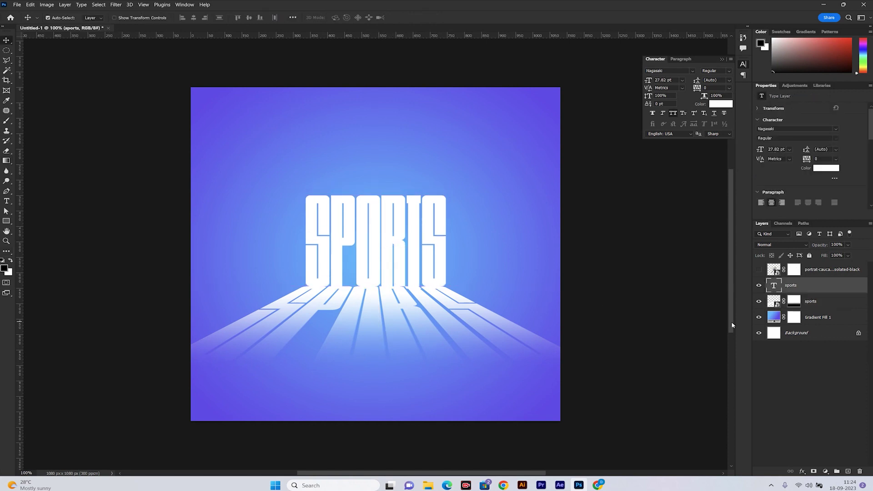
Show the runner, convert him to a smart object, scale him to about two thirds, and centre him over SPORTS
{"action": "left_click", "coordinate": [813, 272]}
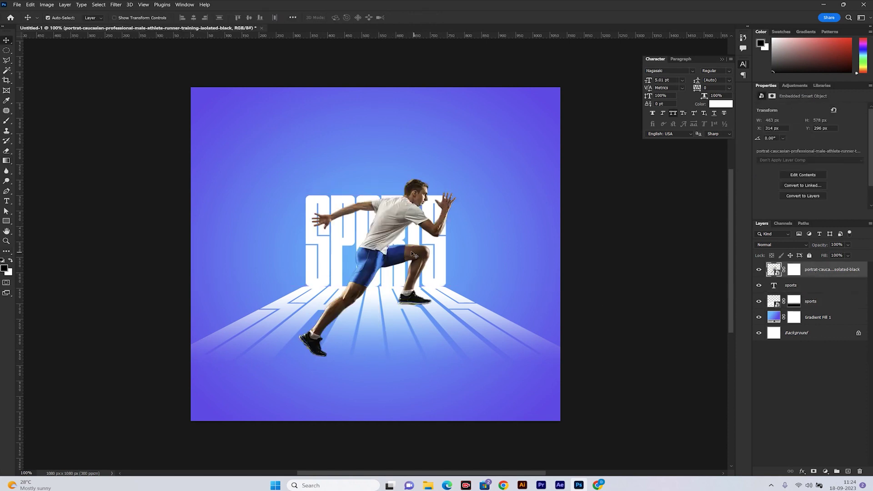
{"action": "right_click", "coordinate": [814, 269]}
{"action": "left_click", "coordinate": [755, 231]}
{"action": "key", "text": "ctrl+t"}
{"action": "left_click_drag", "start_coordinate": [456, 178], "coordinate": [399, 243]}
{"action": "mouse_move", "coordinate": [366, 280]}
{"action": "left_mouse_down"}
{"action": "mouse_move", "coordinate": [414, 266]}
{"action": "mouse_move", "coordinate": [397, 281]}
{"action": "left_mouse_up"}
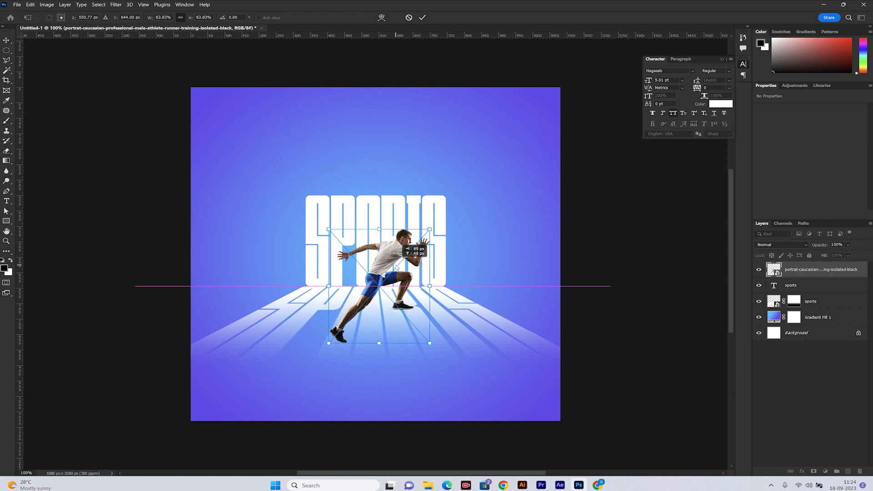
{"action": "left_click_drag", "start_coordinate": [428, 241], "coordinate": [441, 232]}
{"action": "key", "text": "Return"}
{"action": "left_click_drag", "start_coordinate": [414, 306], "coordinate": [461, 304]}
{"action": "left_click_drag", "start_coordinate": [463, 252], "coordinate": [406, 246]}
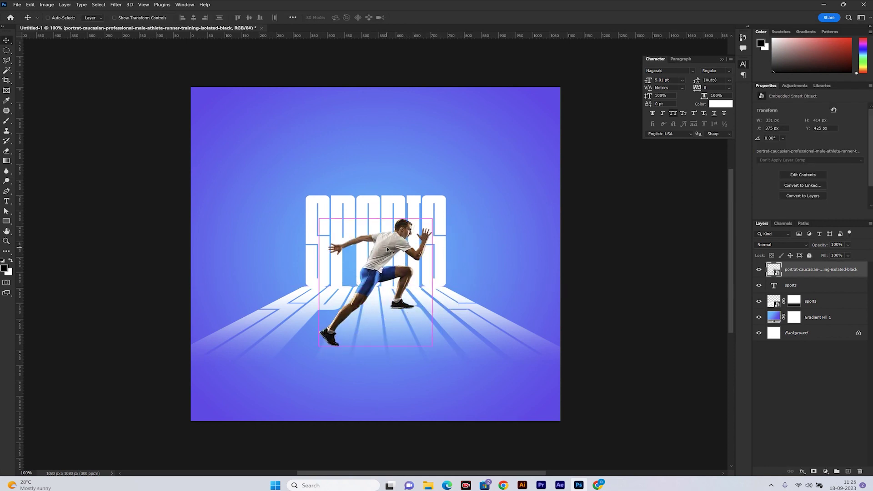
Duplicate the runner and flip the copy into a skewed shadow lying flat from his feet
{"action": "key", "text": "ctrl+j"}
{"action": "key", "text": "ctrl+t"}
{"action": "mouse_move", "coordinate": [429, 214]}
{"action": "left_mouse_down"}
{"action": "mouse_move", "coordinate": [460, 296]}
{"action": "mouse_move", "coordinate": [436, 217]}
{"action": "left_mouse_up"}
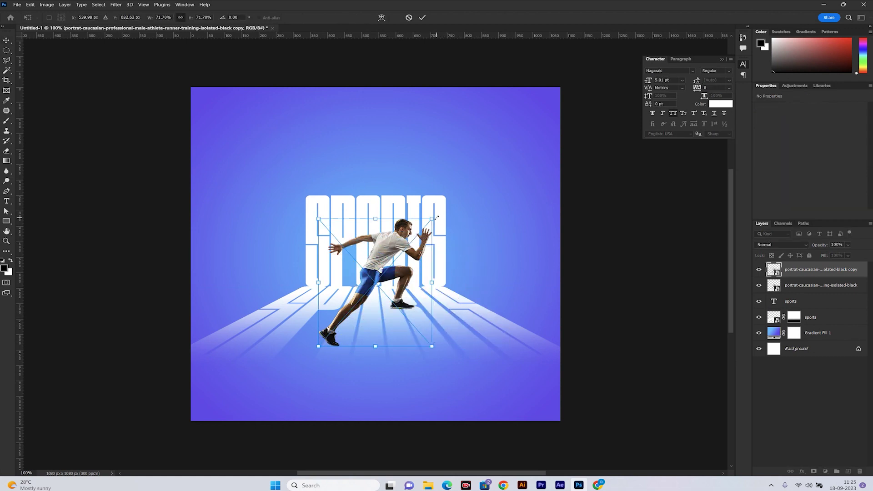
{"action": "left_click_drag", "start_coordinate": [375, 218], "coordinate": [435, 220]}
{"action": "left_click_drag", "start_coordinate": [376, 220], "coordinate": [463, 376]}
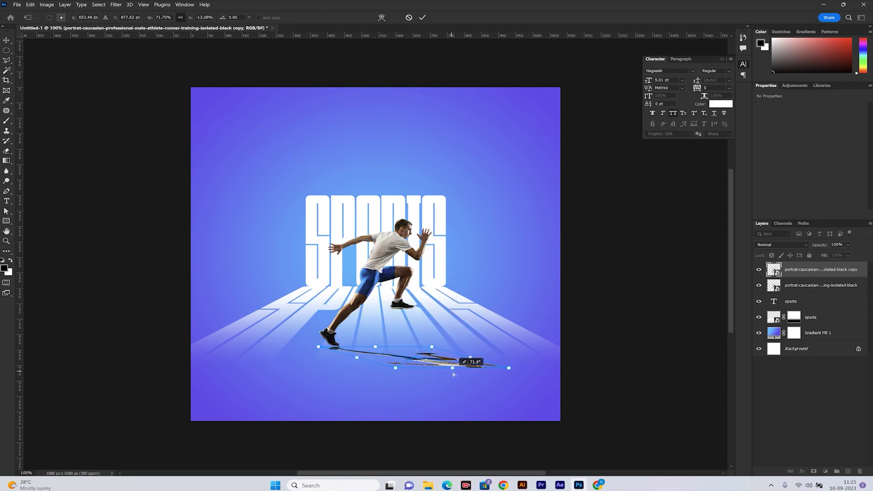
{"action": "left_click_drag", "start_coordinate": [462, 375], "coordinate": [457, 377]}
Commit the shadow shape and enable Color Overlay in its blending options
{"action": "right_click", "coordinate": [802, 266]}
{"action": "left_click", "coordinate": [597, 228]}
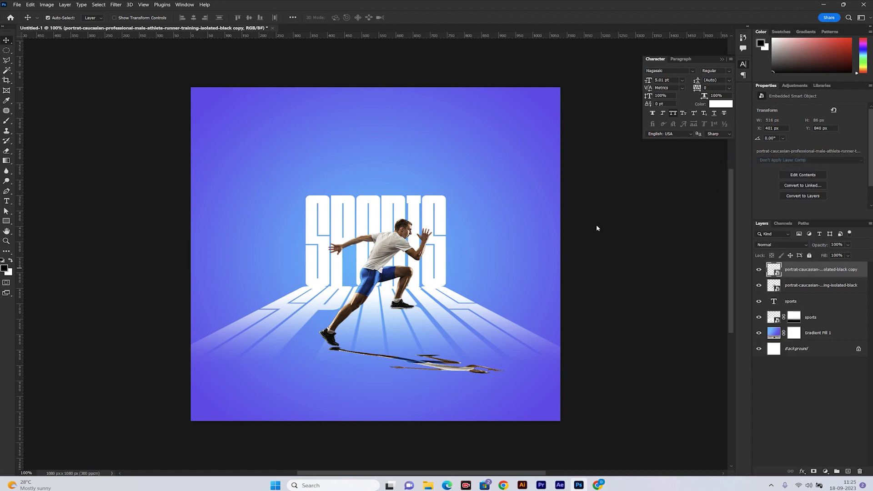
{"action": "left_click", "coordinate": [528, 154]}
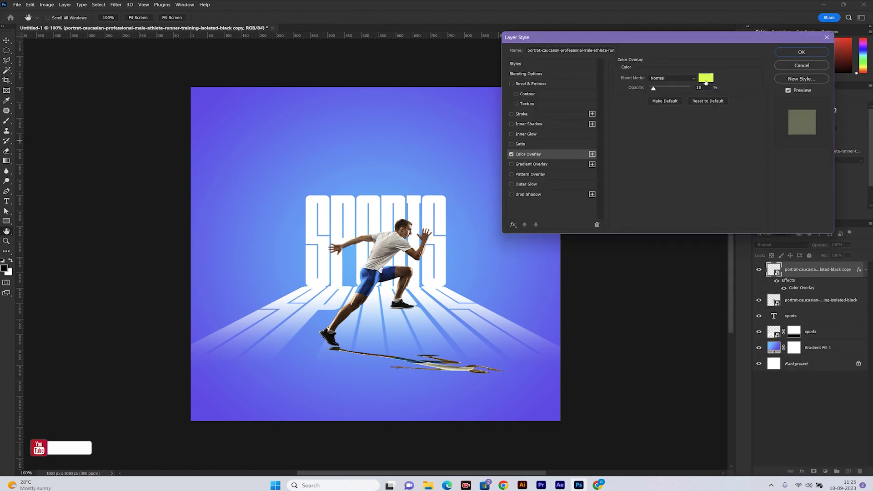
Set the shadow's Color Overlay to black at 100% opacity
{"action": "left_click", "coordinate": [706, 78]}
{"action": "left_click", "coordinate": [557, 236]}
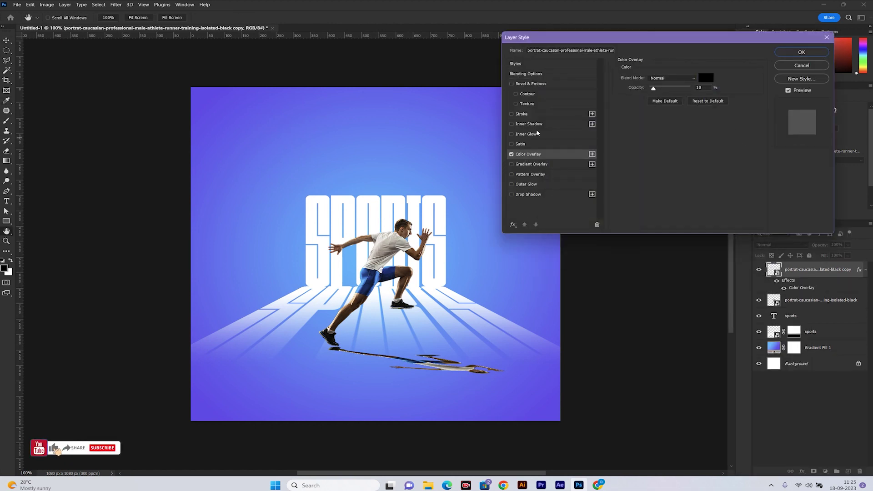
{"action": "left_click", "coordinate": [815, 52]}
{"action": "left_click", "coordinate": [758, 270]}
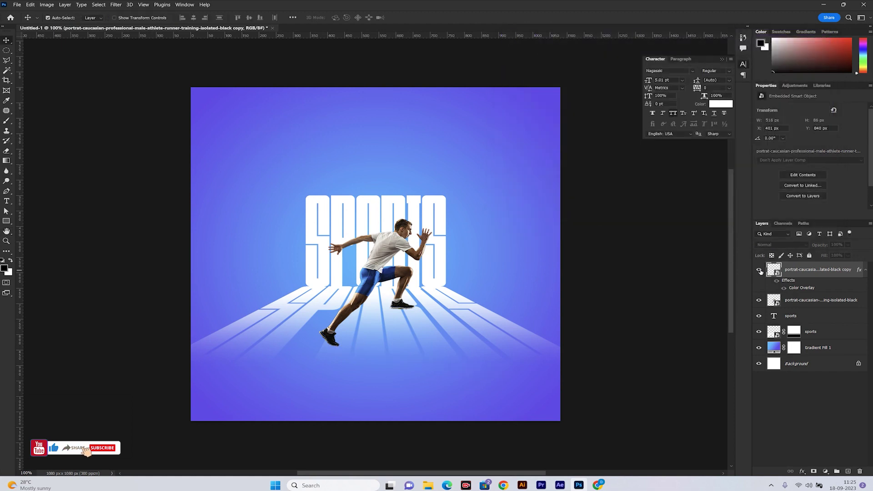
{"action": "double_click", "coordinate": [795, 288]}
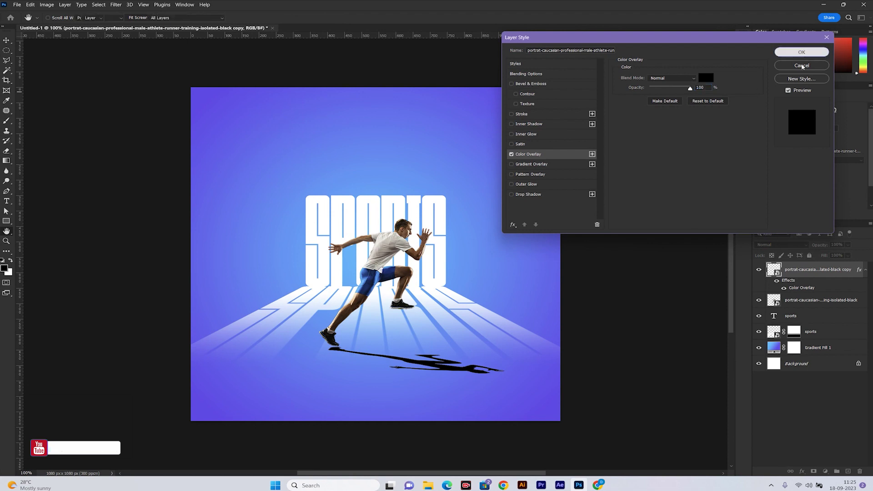
{"action": "left_click", "coordinate": [801, 51]}
{"action": "left_click", "coordinate": [864, 270]}
Soften the shadow with a Gaussian Blur of about 7–8 px radius
{"action": "left_click", "coordinate": [116, 5]}
{"action": "mouse_move", "coordinate": [121, 98]}
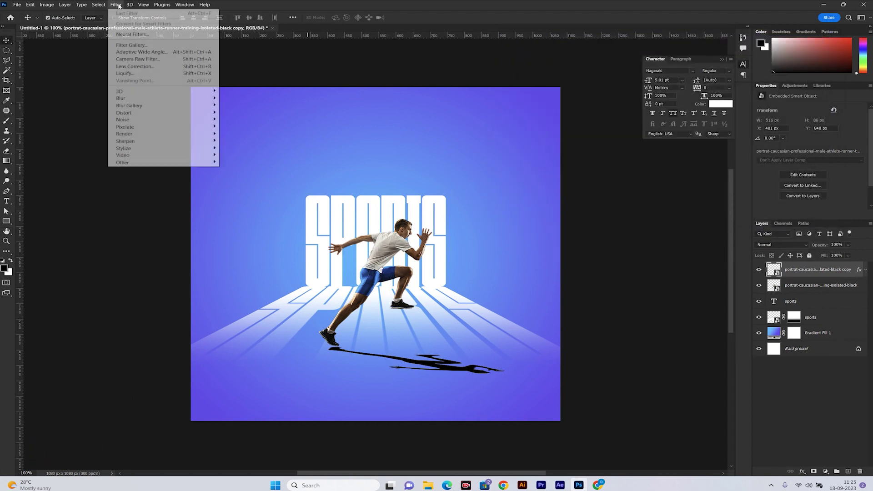
{"action": "left_click", "coordinate": [241, 127]}
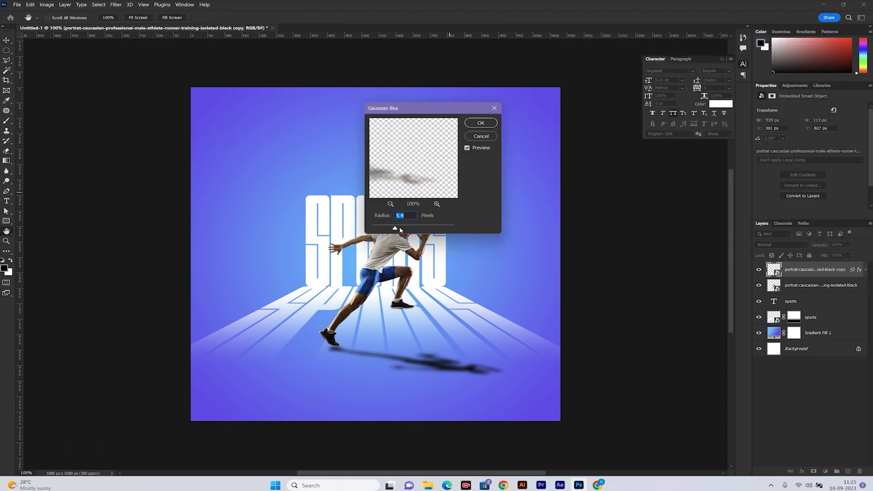
{"action": "left_click_drag", "start_coordinate": [401, 228], "coordinate": [399, 229]}
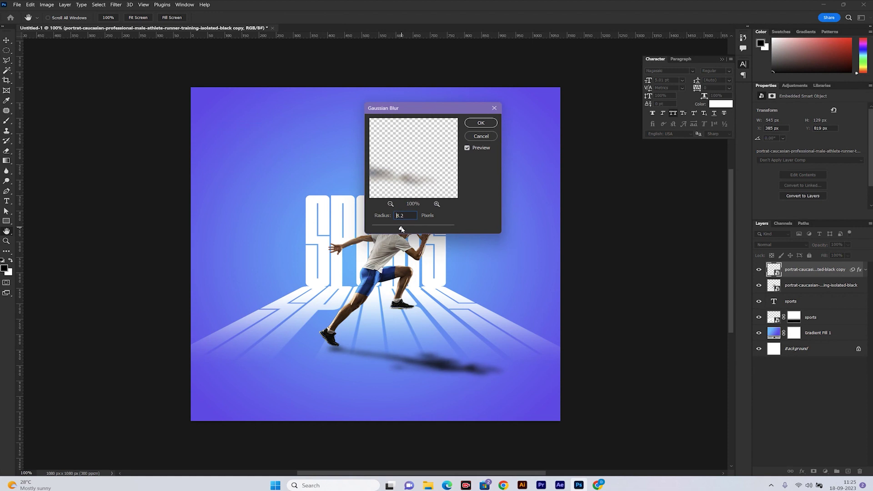
{"action": "left_click", "coordinate": [481, 123]}
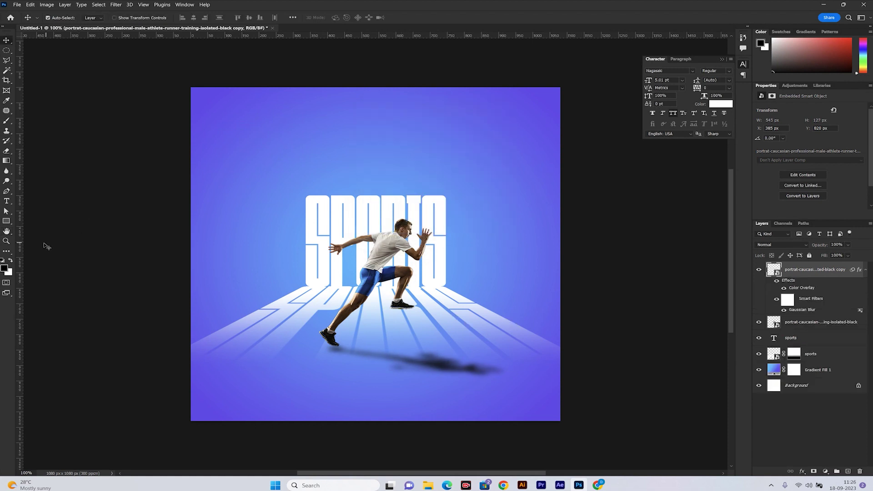
Add a new layer and flatten a black ellipse into a thin bar under the runner's shoe
{"action": "left_click", "coordinate": [5, 53]}
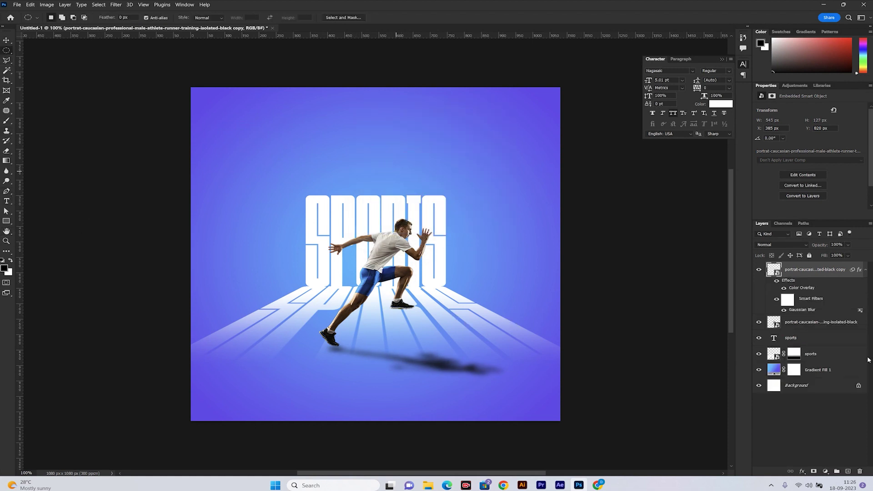
{"action": "left_click", "coordinate": [865, 271]}
{"action": "left_click", "coordinate": [848, 471]}
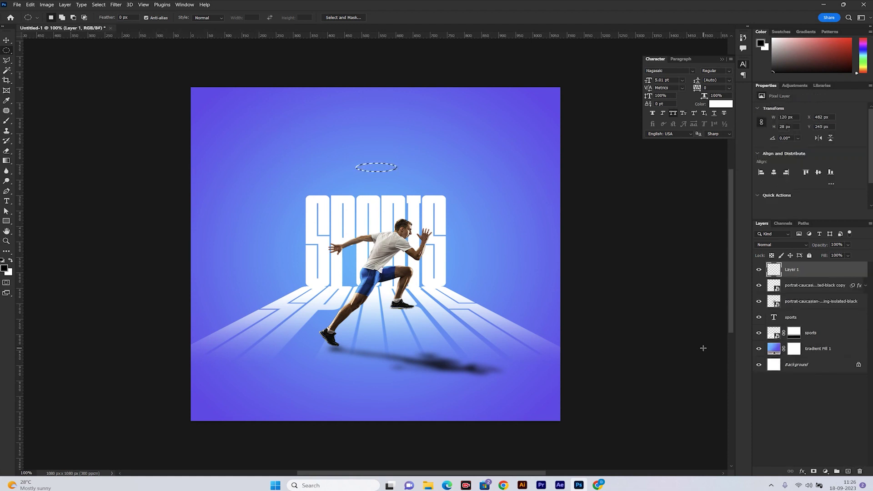
{"action": "key", "text": "ctrl+t"}
{"action": "left_click_drag", "start_coordinate": [396, 167], "coordinate": [454, 167]}
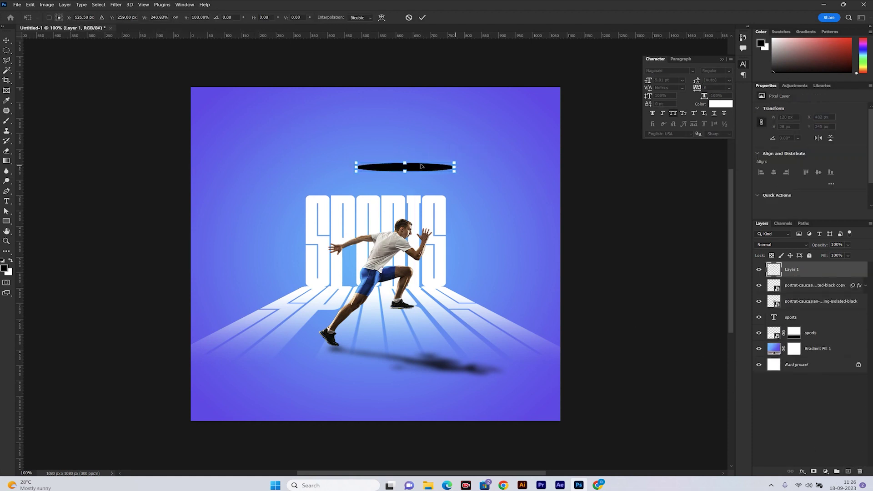
{"action": "mouse_move", "coordinate": [356, 168]}
{"action": "left_mouse_down"}
{"action": "mouse_move", "coordinate": [407, 169]}
{"action": "mouse_move", "coordinate": [410, 312]}
{"action": "left_mouse_up"}
{"action": "key", "text": "Return"}
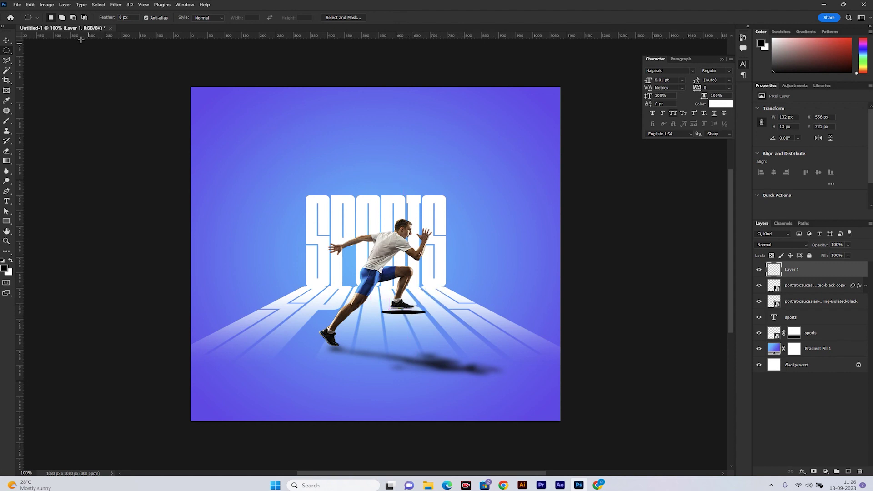
Gaussian-blur the bar, shrink it beneath the front shoe, then select the artwork layers
{"action": "left_click", "coordinate": [99, 4]}
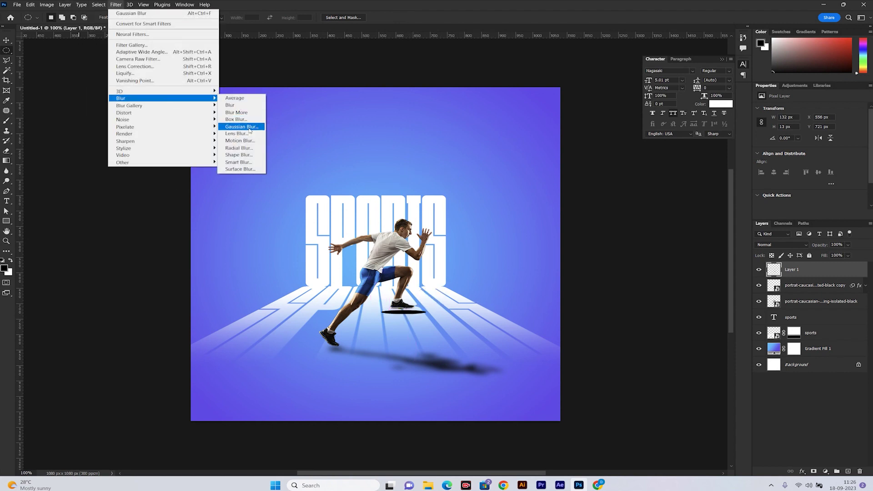
{"action": "left_click", "coordinate": [241, 126]}
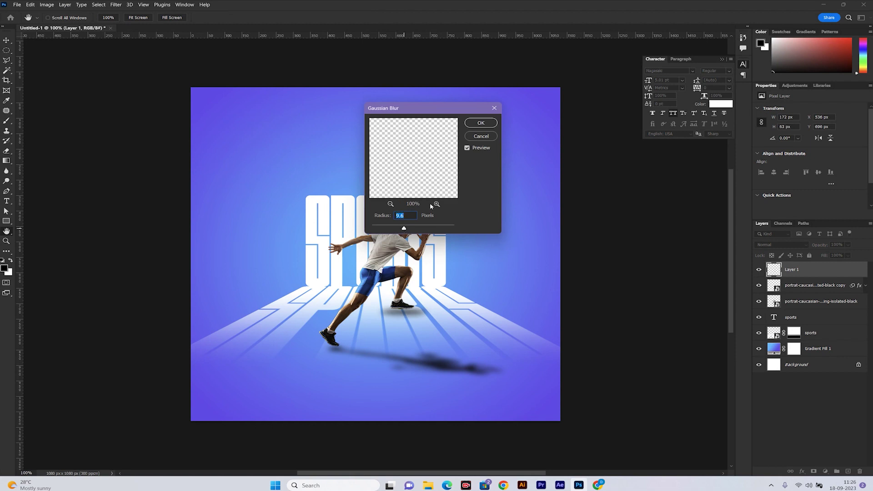
{"action": "key", "text": "Return"}
{"action": "key", "text": "ctrl+t"}
{"action": "mouse_move", "coordinate": [442, 311]}
{"action": "left_mouse_down"}
{"action": "mouse_move", "coordinate": [401, 315]}
{"action": "mouse_move", "coordinate": [439, 312]}
{"action": "mouse_move", "coordinate": [413, 314]}
{"action": "left_mouse_up"}
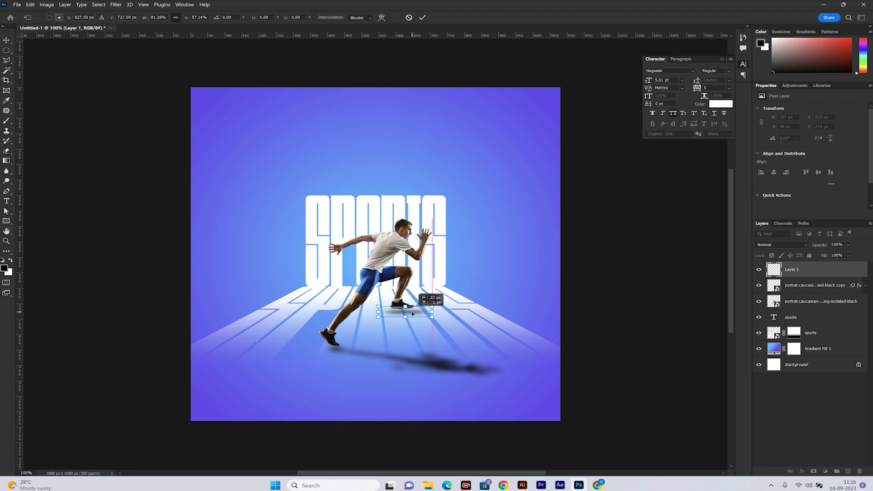
{"action": "key", "text": "Return"}
{"action": "key", "text": "m"}
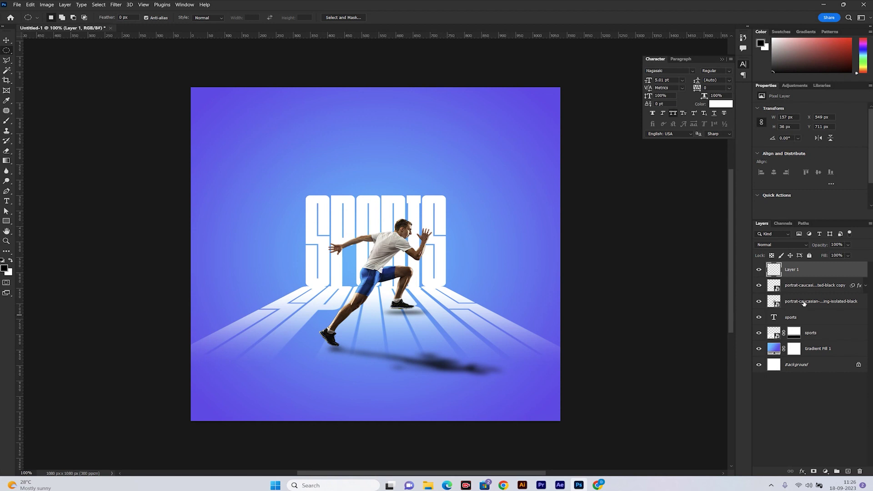
{"action": "left_click", "coordinate": [811, 318], "text": "shift"}
Group the SPORTS, runner and shadow layers into Group 1 and centre it vertically
{"action": "left_click", "coordinate": [807, 334], "text": "shift"}
{"action": "key", "text": "ctrl+g"}
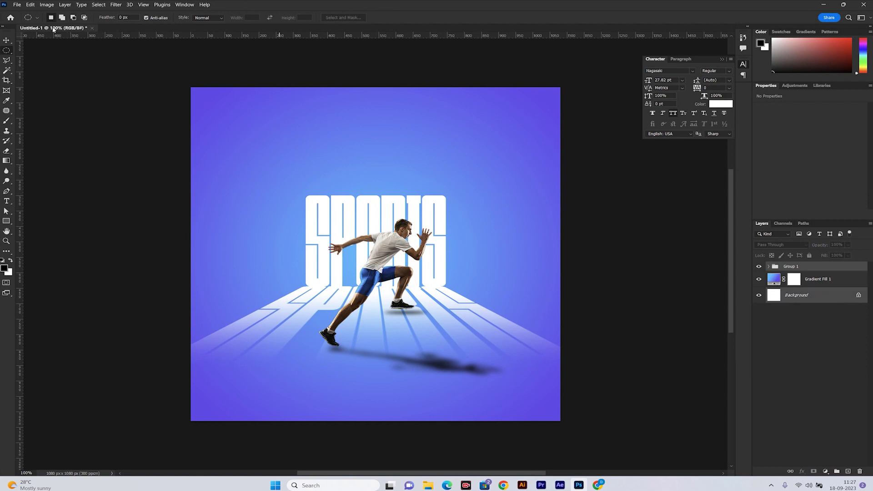
{"action": "key", "text": "v"}
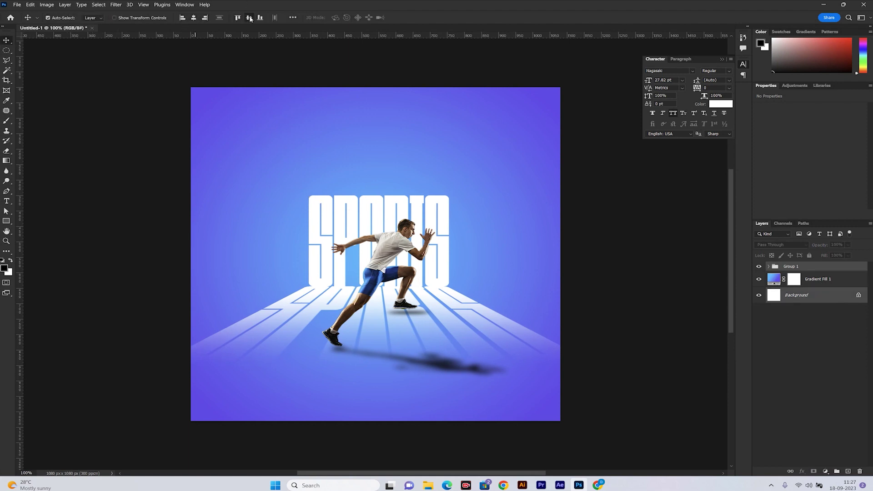
{"action": "left_click", "coordinate": [249, 18]}
{"action": "left_click_drag", "start_coordinate": [466, 246], "coordinate": [466, 279]}
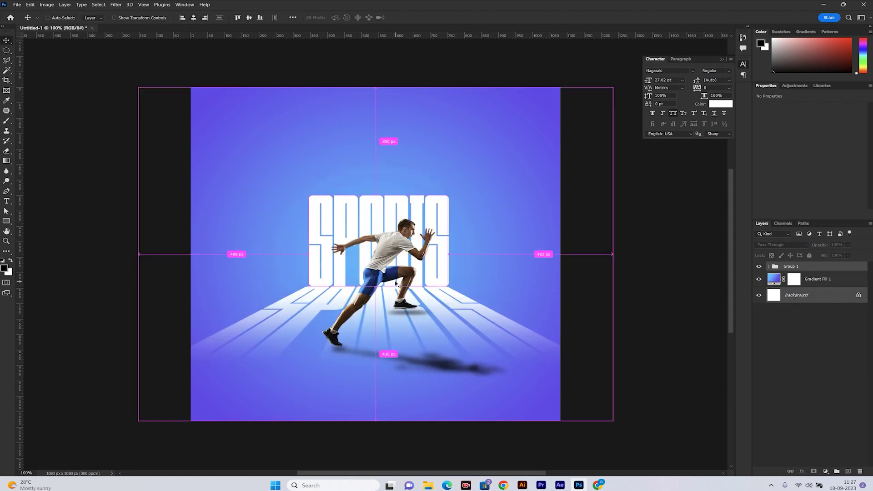
Dismiss the locked-layer warnings and nudge Group 1 slightly left and up
{"action": "key", "text": "Return"}
{"action": "left_click", "coordinate": [795, 295]}
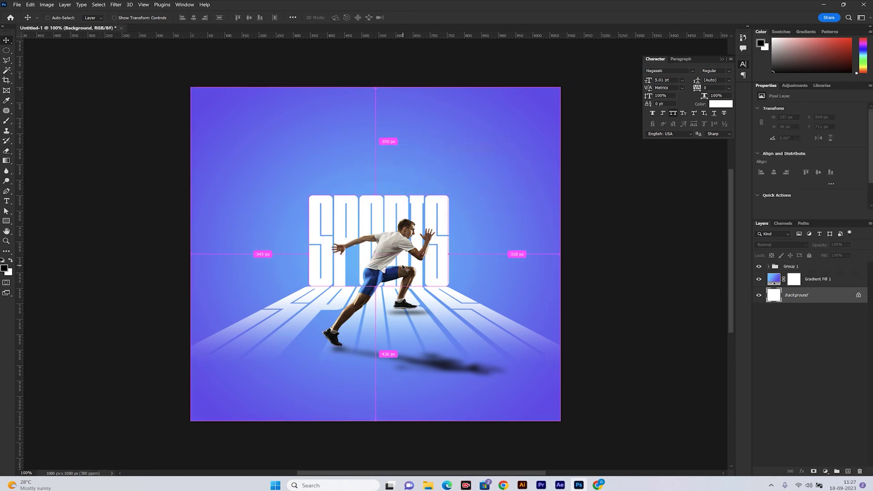
{"action": "key", "text": "Return"}
{"action": "left_click", "coordinate": [791, 267]}
{"action": "left_click_drag", "start_coordinate": [377, 274], "coordinate": [368, 280]}
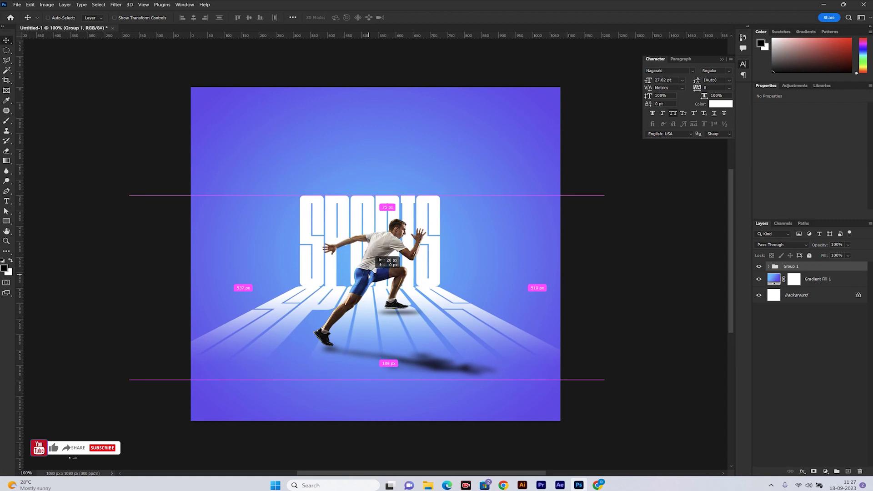
{"action": "left_click_drag", "start_coordinate": [369, 280], "coordinate": [369, 274]}
{"action": "left_click", "coordinate": [599, 338]}
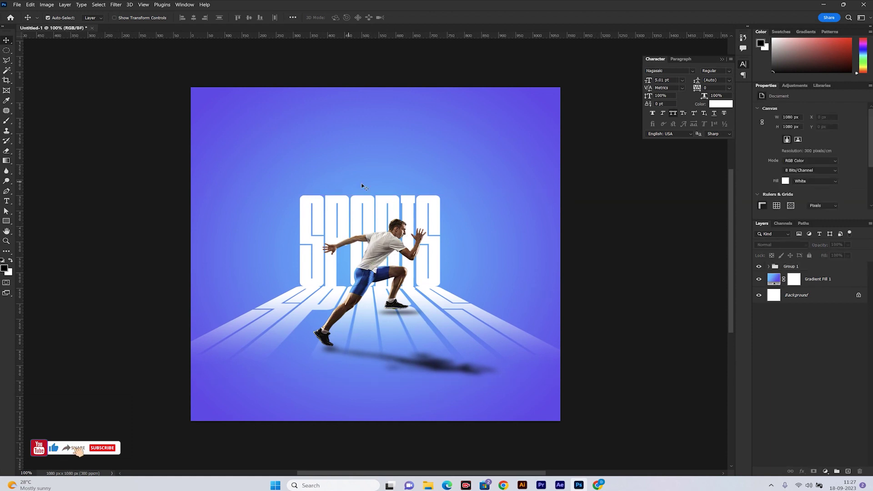
Paste the headline as a new text layer, scaled down and centred above SPORTS
{"action": "key", "text": "t"}
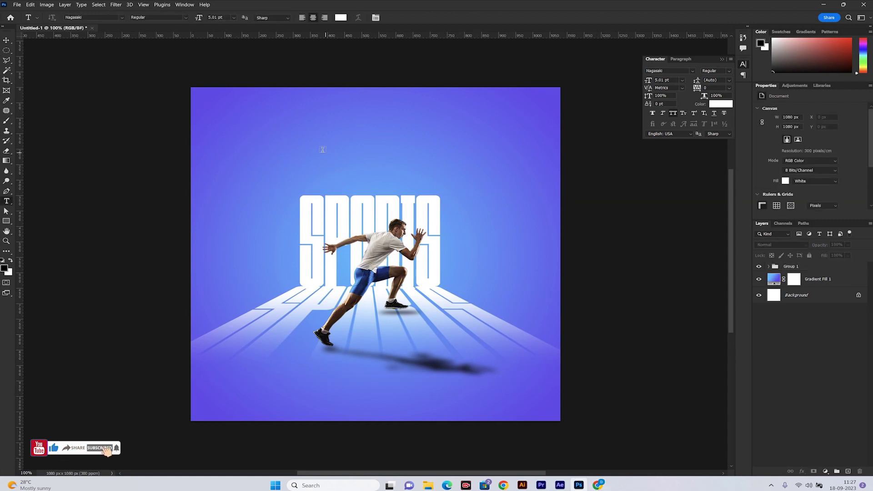
{"action": "left_click", "coordinate": [320, 144]}
{"action": "type", "text": "\"Ultimate Showdown: Sports Spectacular 2023\""}
{"action": "key", "text": "ctrl+Return"}
{"action": "key", "text": "ctrl+t"}
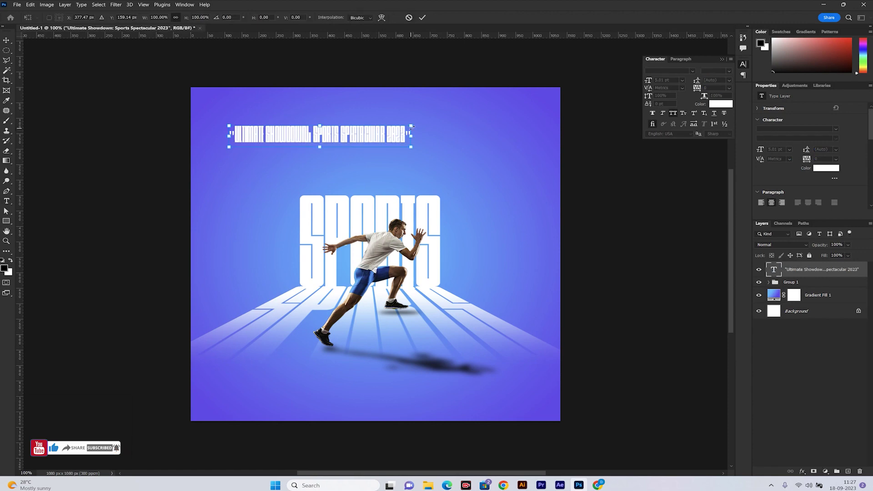
{"action": "left_click_drag", "start_coordinate": [411, 146], "coordinate": [348, 143]}
{"action": "left_click_drag", "start_coordinate": [290, 140], "coordinate": [381, 177]}
{"action": "key", "text": "Return"}
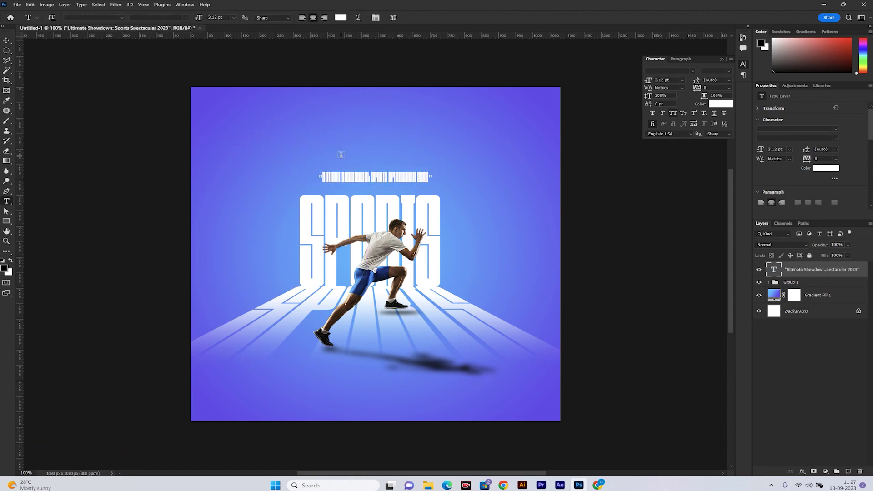
Set the headline font to Anton
{"action": "left_click", "coordinate": [692, 71]}
{"action": "scroll", "coordinate": [709, 273], "scroll_direction": "down", "scroll_amount": 5}
{"action": "scroll", "coordinate": [709, 273], "scroll_direction": "up", "scroll_amount": 10}
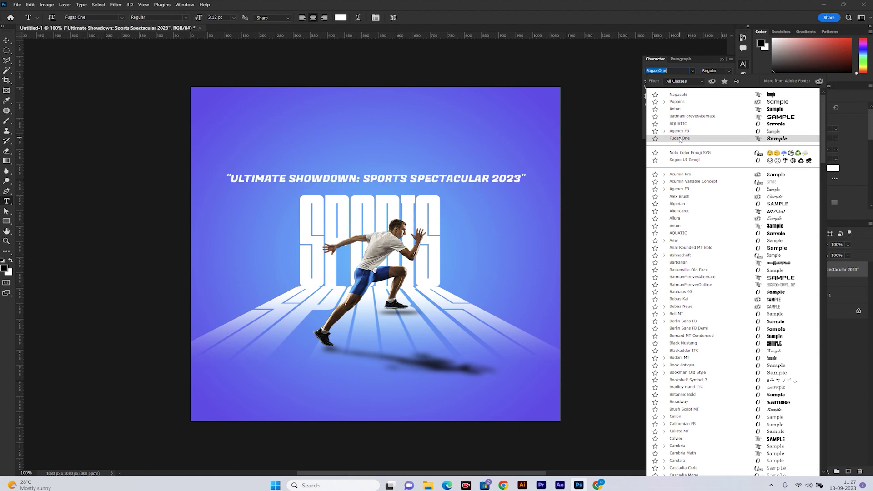
{"action": "left_click", "coordinate": [683, 110]}
Trim the pasted text down to just ULTIMATE SHOWDOWN, removing quotes and colon
{"action": "left_click", "coordinate": [364, 178]}
{"action": "key", "text": "BackSpace"}
{"action": "key", "text": "BackSpace"}
{"action": "left_click_drag", "start_coordinate": [364, 177], "coordinate": [569, 193]}
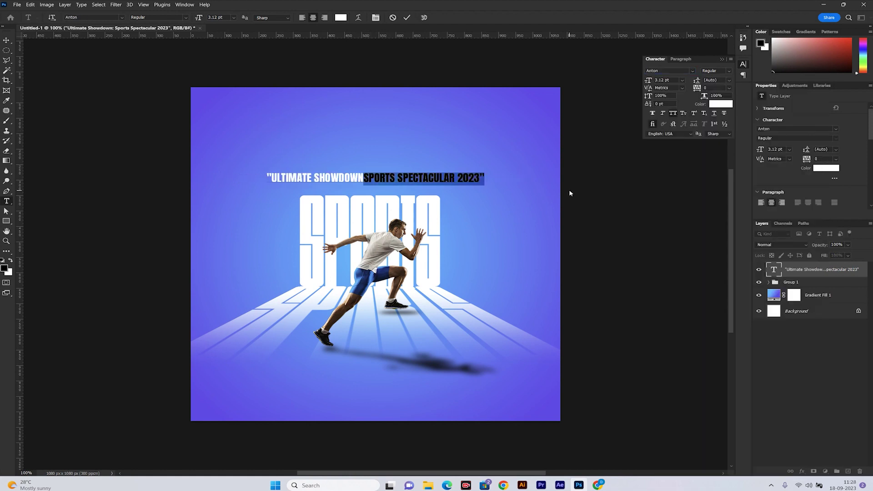
{"action": "key", "text": "BackSpace"}
{"action": "key", "text": "Home"}
{"action": "key", "text": "Delete"}
{"action": "key", "text": "ctrl+Return"}
Reposition and resize the ULTIMATE SHOWDOWN headline
{"action": "left_click_drag", "start_coordinate": [372, 178], "coordinate": [342, 155]}
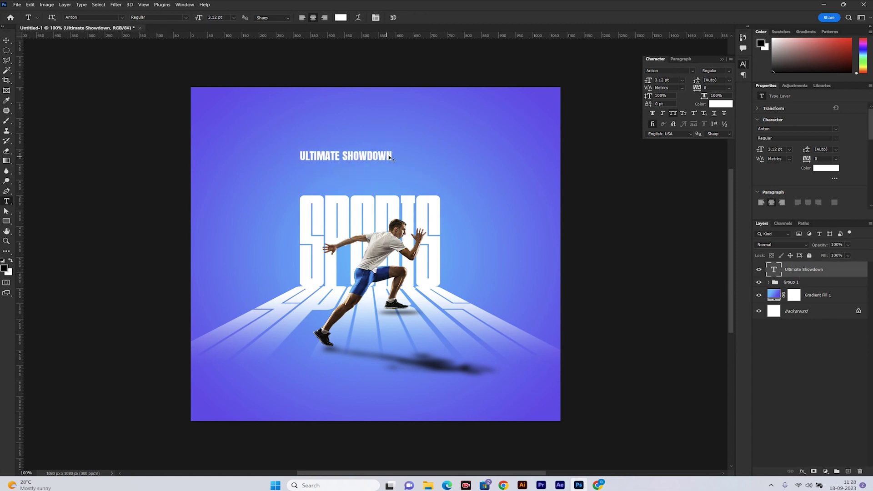
{"action": "key", "text": "ctrl+t"}
{"action": "left_click_drag", "start_coordinate": [421, 144], "coordinate": [377, 150]}
{"action": "key", "text": "Return"}
{"action": "left_click", "coordinate": [728, 88]}
Widen headline tracking to 100 and duplicate it below as 'Sports Spectacular 2023'
{"action": "left_click", "coordinate": [718, 174]}
{"action": "left_click_drag", "start_coordinate": [371, 159], "coordinate": [371, 176]}
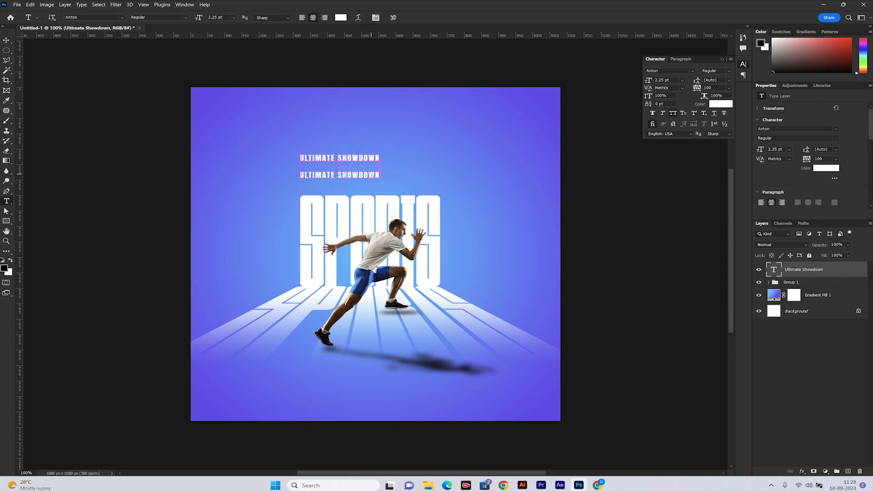
{"action": "triple_click", "coordinate": [371, 176]}
{"action": "type", "text": "Sports Spectacular 2023\""}
{"action": "key", "text": "ctrl+Return"}
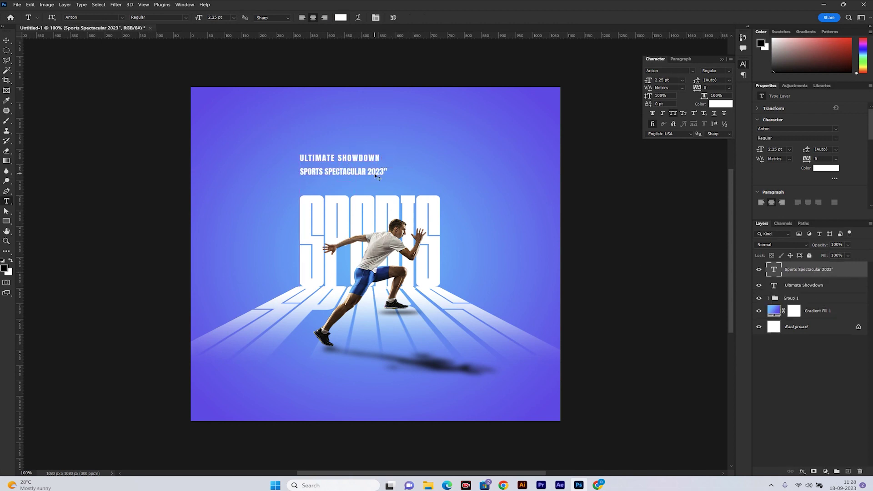
Scale the subtitle and enlarge the ULTIMATE SHOWDOWN title to match its width
{"action": "key", "text": "ctrl+t"}
{"action": "left_click_drag", "start_coordinate": [390, 177], "coordinate": [454, 191]}
{"action": "left_click_drag", "start_coordinate": [295, 173], "coordinate": [267, 173]}
{"action": "left_click_drag", "start_coordinate": [454, 178], "coordinate": [474, 173]}
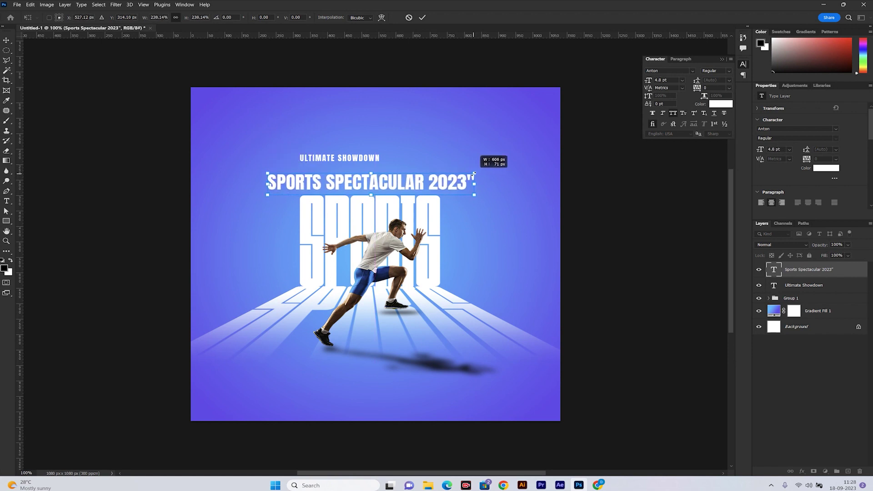
{"action": "key", "text": "Return"}
{"action": "left_click_drag", "start_coordinate": [329, 158], "coordinate": [356, 167]}
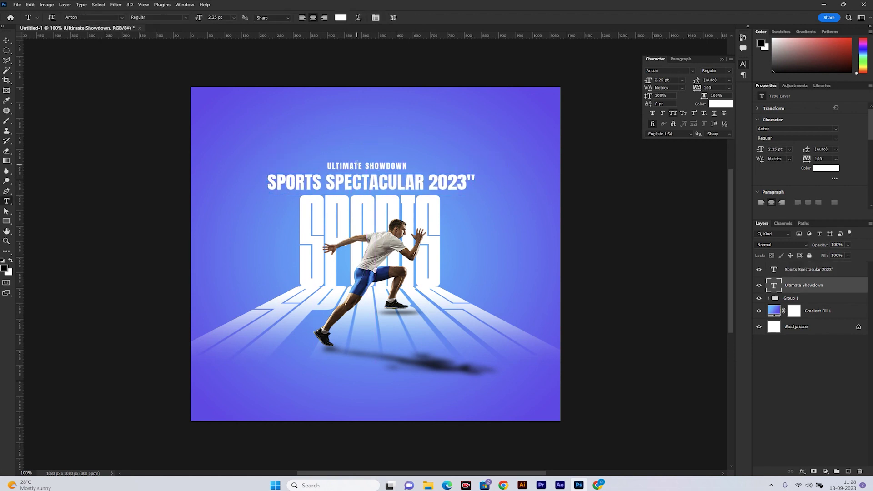
{"action": "key", "text": "ctrl+t"}
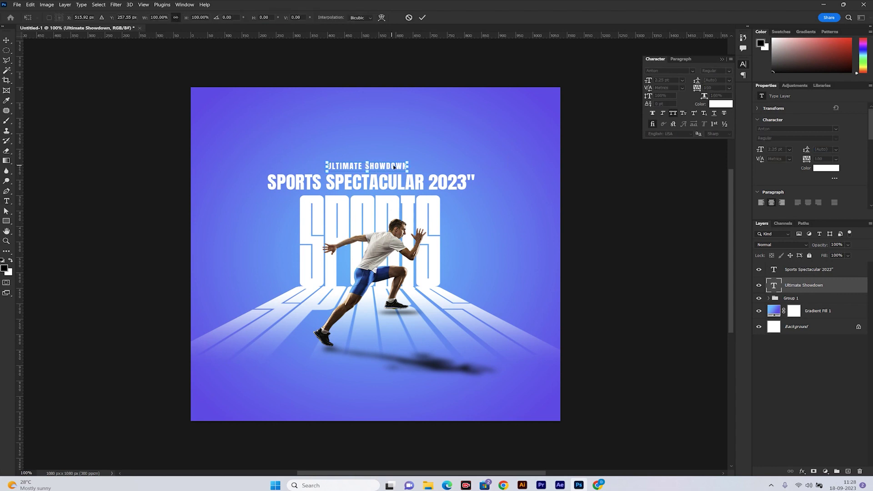
{"action": "left_click_drag", "start_coordinate": [407, 163], "coordinate": [474, 152]}
{"action": "key", "text": "Return"}
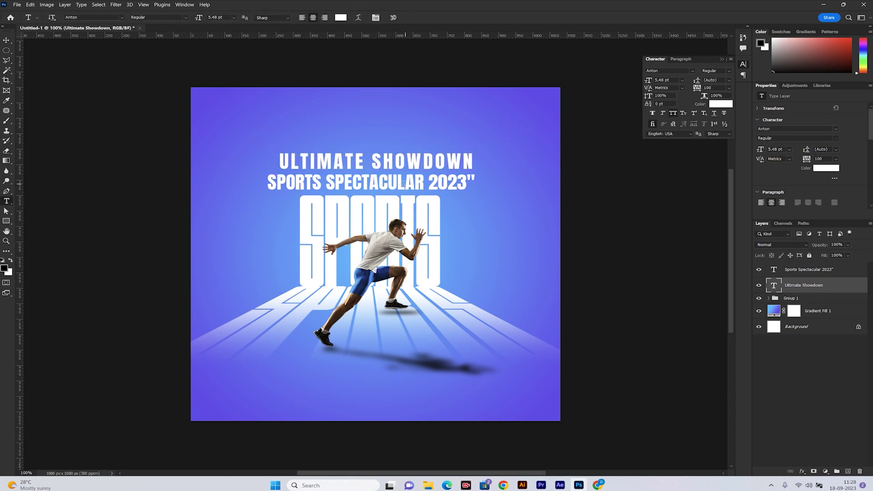
Shrink the subtitle well below title size and widen its tracking from 200 toward 440
{"action": "left_click", "coordinate": [403, 183]}
{"action": "key", "text": "ctrl+t"}
{"action": "mouse_move", "coordinate": [474, 174]}
{"action": "left_mouse_down"}
{"action": "mouse_move", "coordinate": [327, 183]}
{"action": "mouse_move", "coordinate": [368, 178]}
{"action": "left_mouse_up"}
{"action": "key", "text": "Return"}
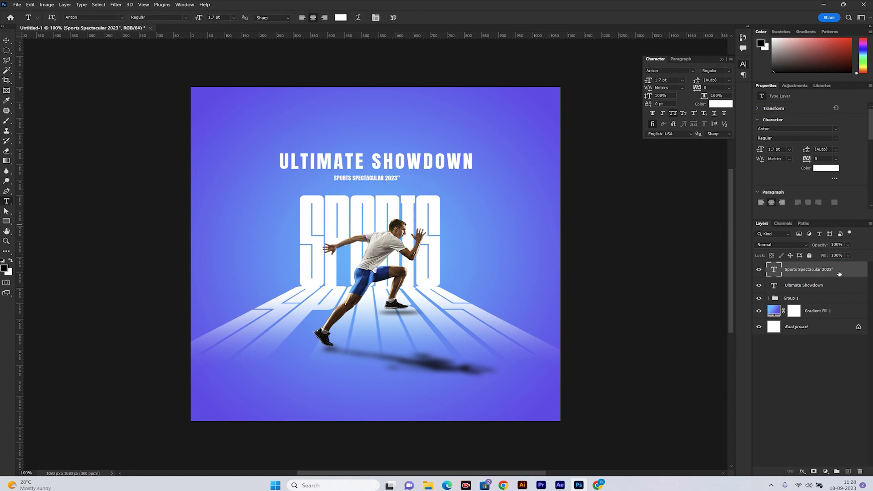
{"action": "left_click", "coordinate": [729, 88]}
{"action": "left_click", "coordinate": [718, 181]}
{"action": "left_click_drag", "start_coordinate": [702, 87], "coordinate": [711, 87]}
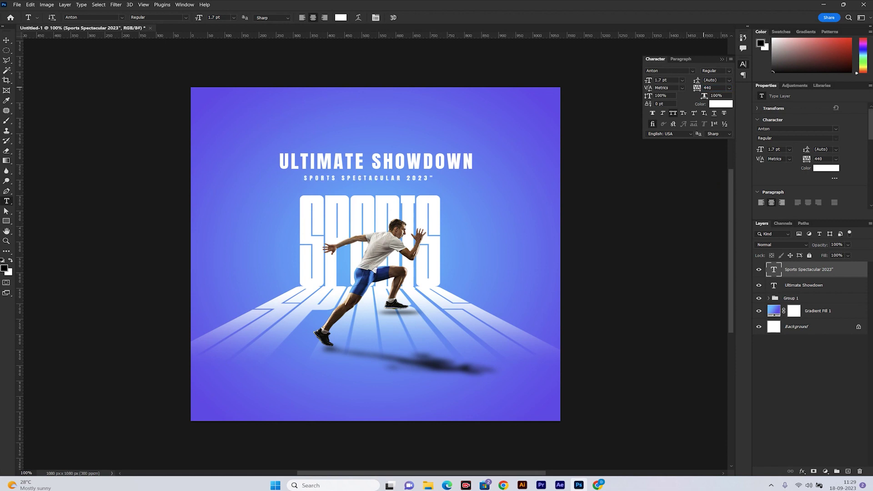
{"action": "left_click_drag", "start_coordinate": [382, 177], "coordinate": [389, 177]}
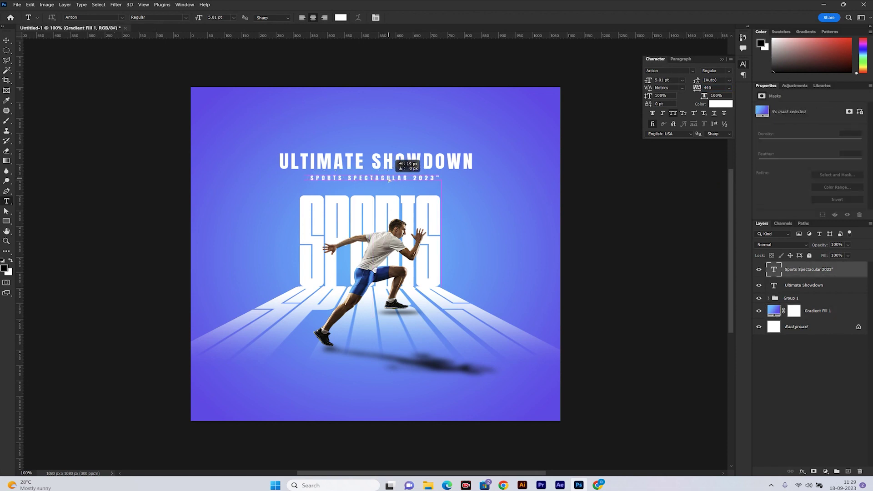
Select the title and subtitle layers, then reselect the ULTIMATE SHOWDOWN layer
{"action": "left_click", "coordinate": [823, 289], "text": "shift"}
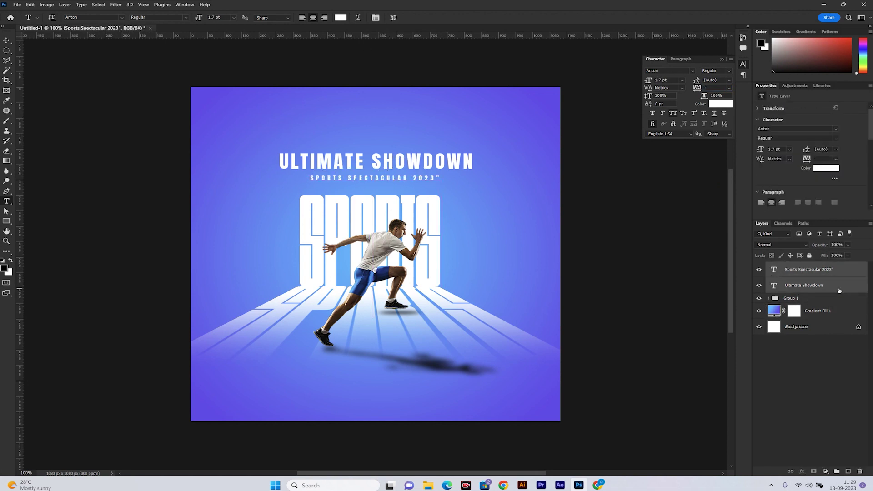
{"action": "left_click", "coordinate": [7, 40]}
{"action": "left_click", "coordinate": [395, 177]}
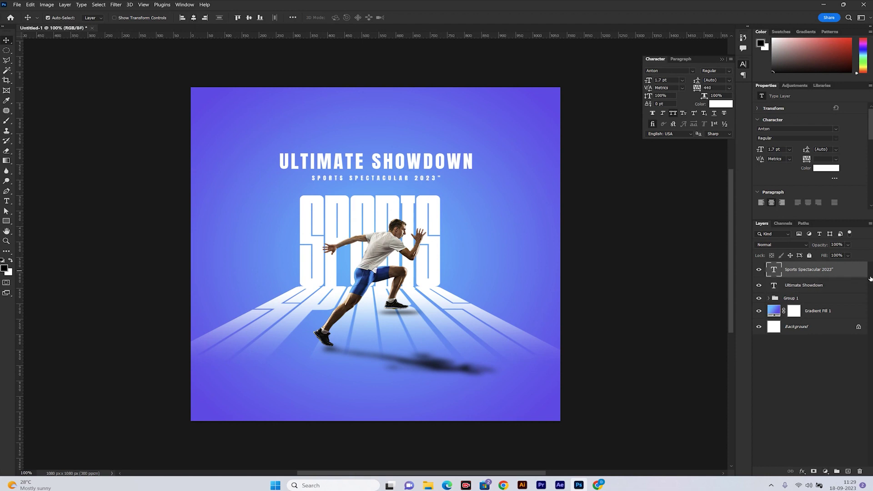
{"action": "left_click", "coordinate": [396, 168]}
{"action": "key", "text": "t"}
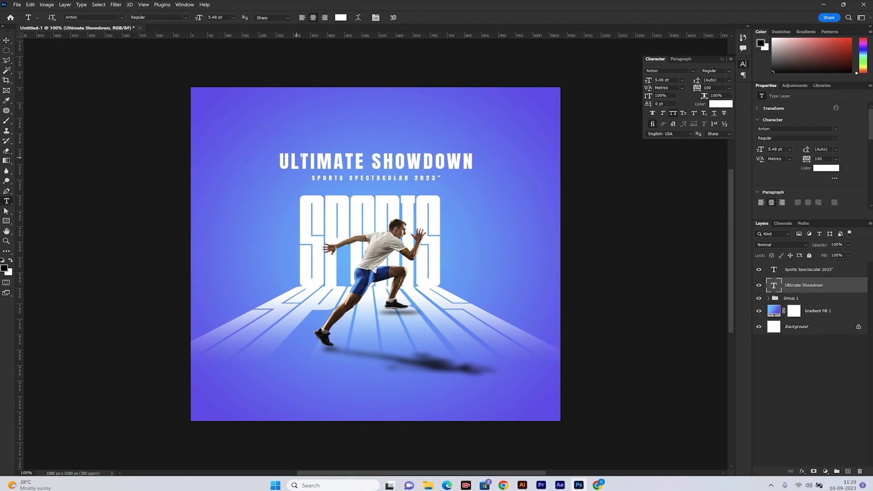
Give the title a tight, soft drop shadow angled down-right with lowered opacity
{"action": "right_click", "coordinate": [802, 285]}
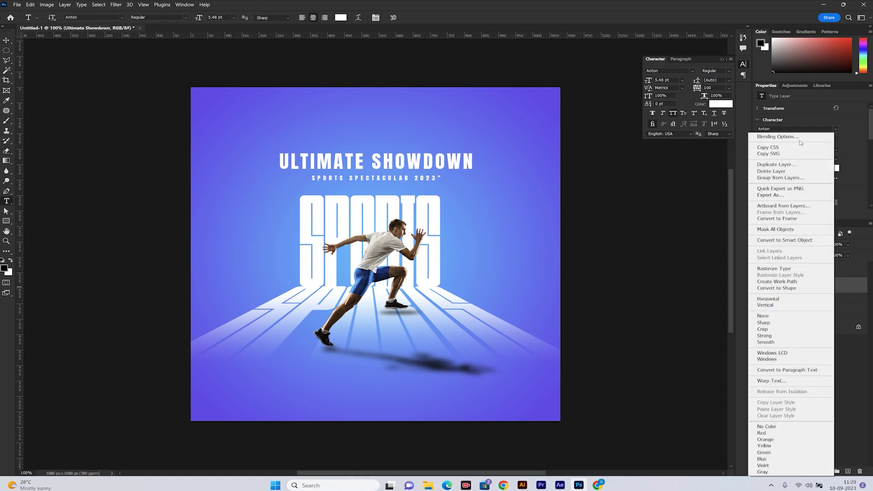
{"action": "left_click", "coordinate": [777, 136]}
{"action": "left_click", "coordinate": [527, 194]}
{"action": "left_click_drag", "start_coordinate": [665, 129], "coordinate": [648, 121]}
{"action": "left_click_drag", "start_coordinate": [426, 160], "coordinate": [429, 161]}
{"action": "left_click_drag", "start_coordinate": [677, 89], "coordinate": [669, 90]}
{"action": "left_click_drag", "start_coordinate": [652, 130], "coordinate": [652, 130]}
{"action": "left_click_drag", "start_coordinate": [447, 167], "coordinate": [445, 168]}
{"action": "left_click", "coordinate": [802, 52]}
Move both headline lines slightly lower and draw a text box near the poster bottom
{"action": "left_click", "coordinate": [810, 271], "text": "shift"}
{"action": "left_click_drag", "start_coordinate": [408, 164], "coordinate": [409, 172]}
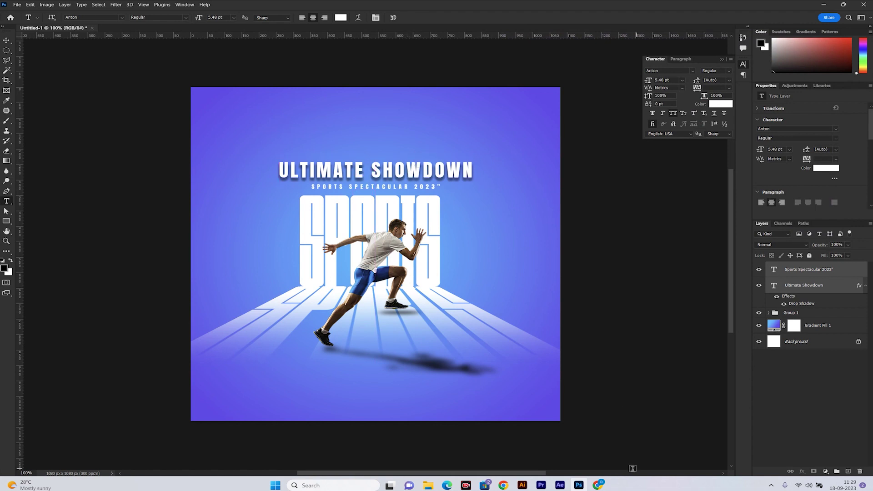
{"action": "left_click_drag", "start_coordinate": [250, 364], "coordinate": [492, 390]}
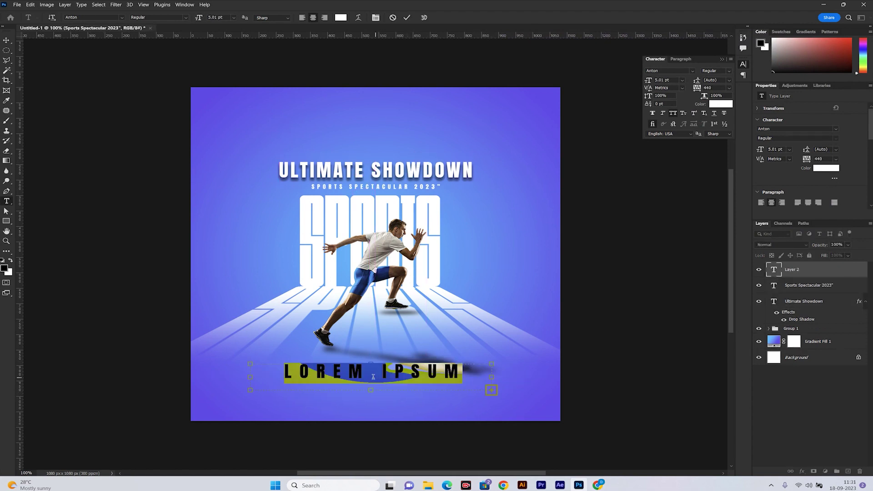
Enter the "WITNESS quote, set it to a readable size and move it lower
{"action": "type", "text": "\"WITNESS"}
{"action": "left_click_drag", "start_coordinate": [648, 81], "coordinate": [643, 81]}
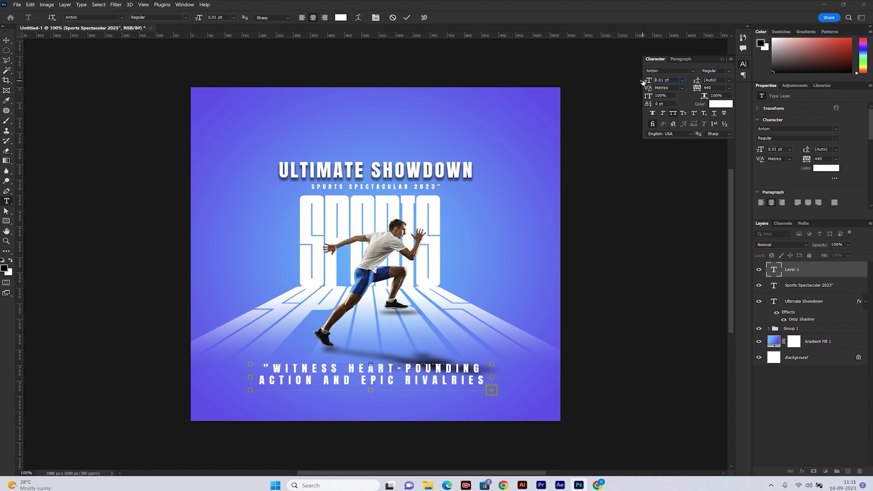
{"action": "left_click_drag", "start_coordinate": [643, 82], "coordinate": [653, 133]}
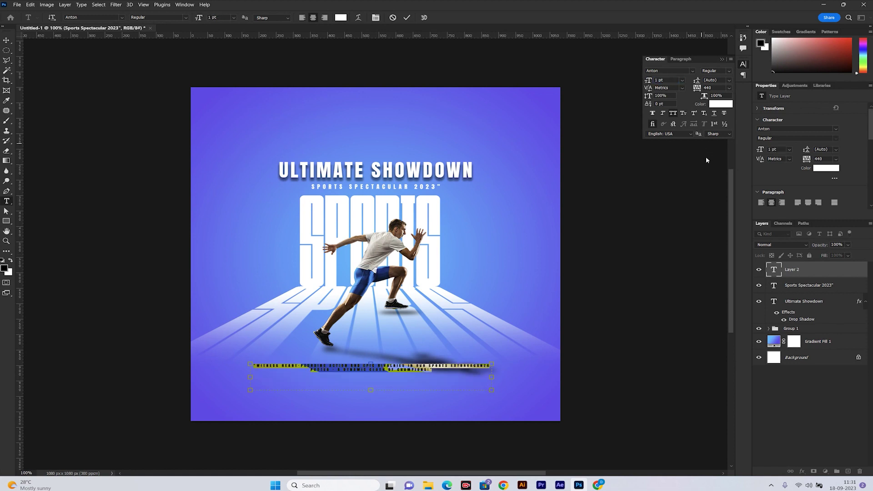
{"action": "left_click", "coordinate": [631, 315]}
{"action": "left_click_drag", "start_coordinate": [386, 374], "coordinate": [382, 399]}
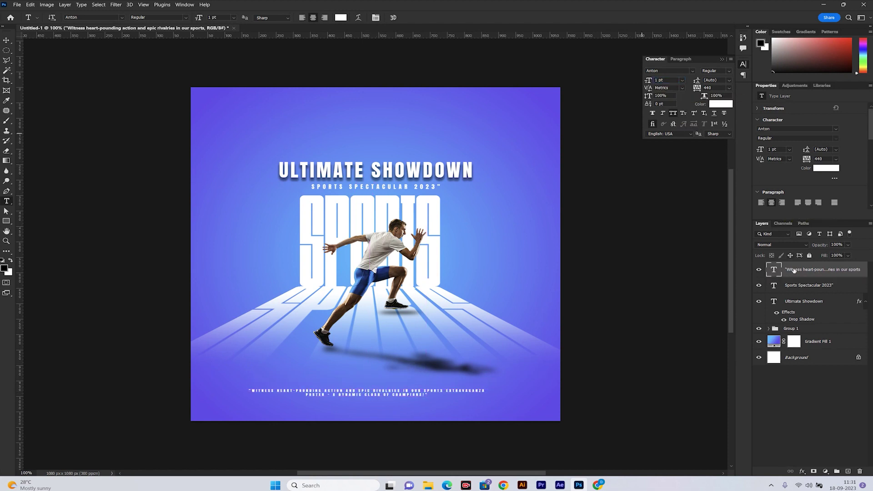
Narrow the quote box so it wraps into two centred lines under the runner
{"action": "left_click", "coordinate": [419, 394]}
{"action": "left_click_drag", "start_coordinate": [483, 418], "coordinate": [475, 399]}
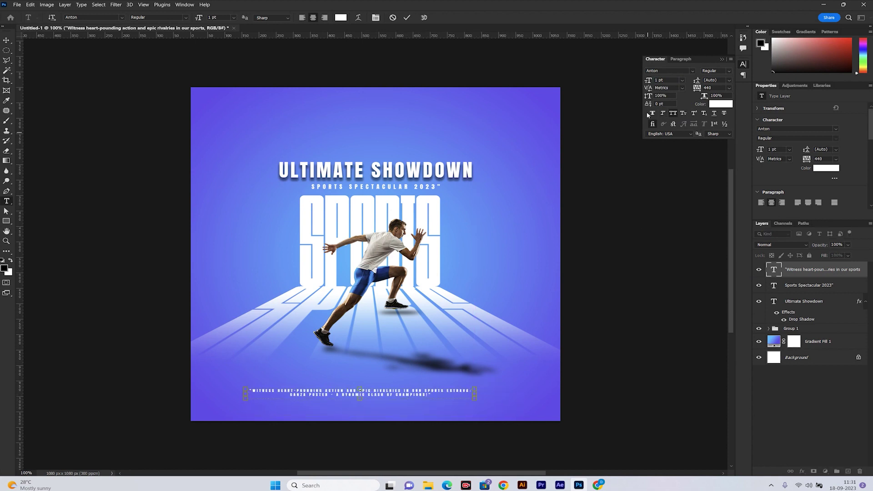
{"action": "left_click", "coordinate": [674, 60]}
{"action": "left_click", "coordinate": [817, 341]}
{"action": "left_click_drag", "start_coordinate": [420, 393], "coordinate": [429, 385]}
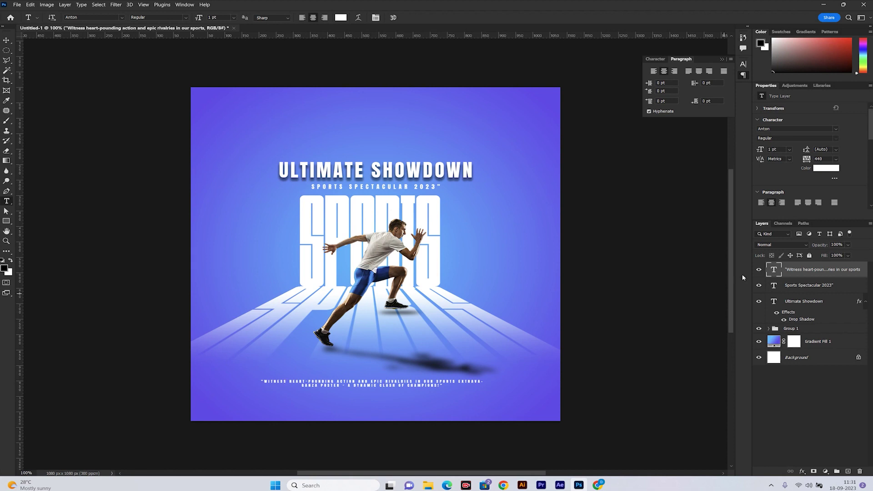
Try other colours for the quote but keep its text white
{"action": "left_click", "coordinate": [832, 168]}
{"action": "left_click", "coordinate": [670, 188]}
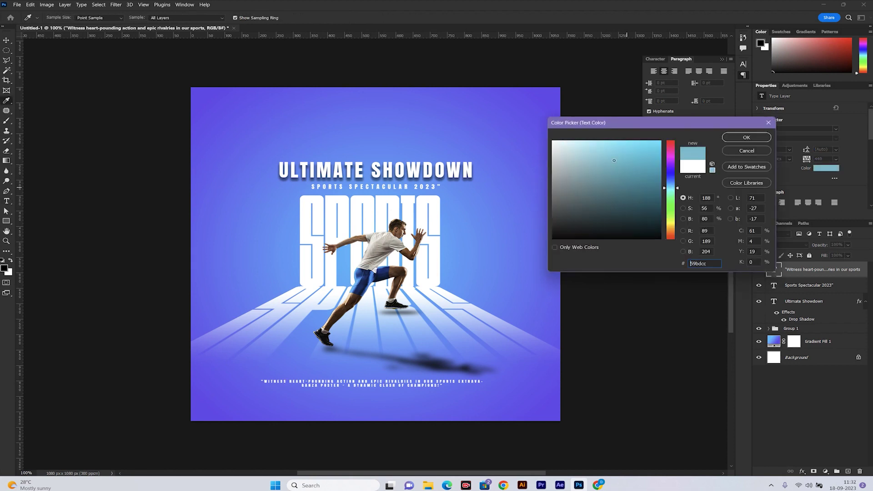
{"action": "mouse_move", "coordinate": [609, 163]}
{"action": "left_mouse_down"}
{"action": "mouse_move", "coordinate": [552, 164]}
{"action": "mouse_move", "coordinate": [552, 141]}
{"action": "left_mouse_up"}
{"action": "left_click", "coordinate": [746, 137]}
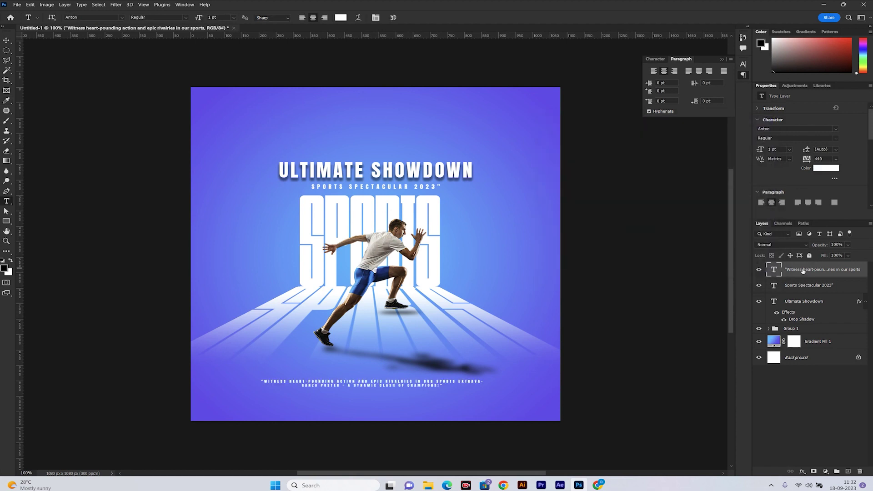
{"action": "left_click", "coordinate": [483, 233]}
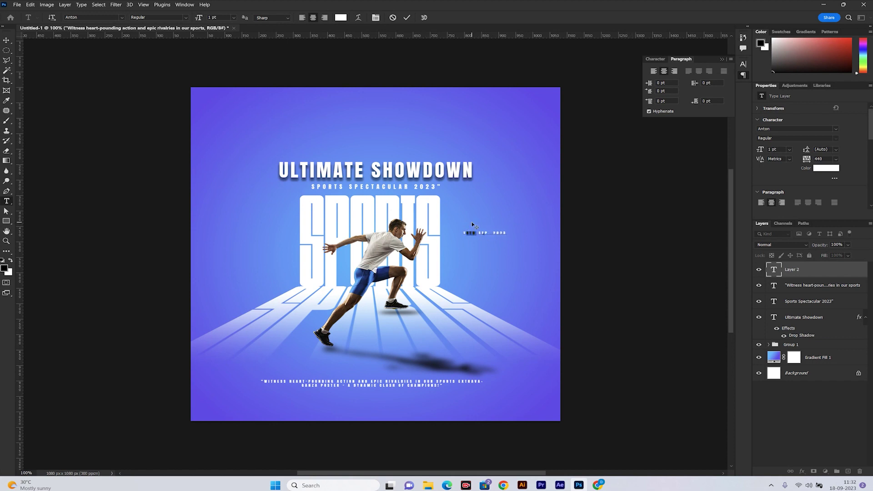
Set the 15TH SEP. 2023 date line's tracking to 0 and start enlarging it onto the track
{"action": "key", "text": "ctrl+t"}
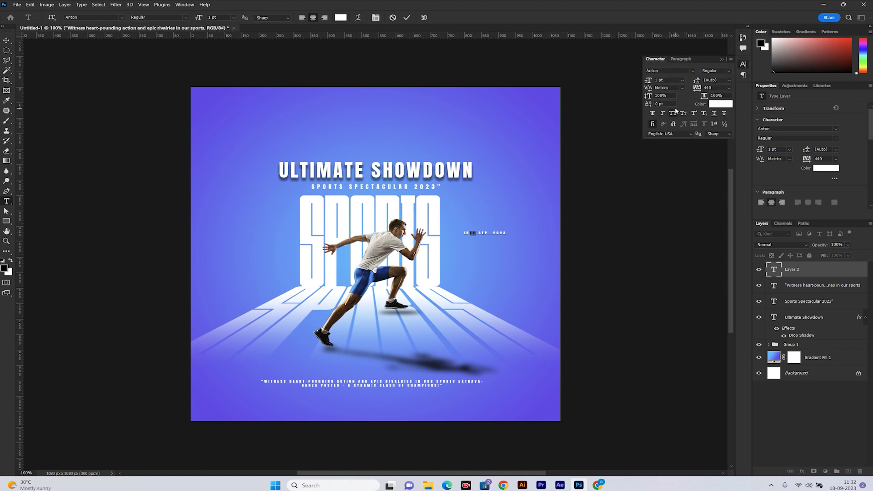
{"action": "left_click", "coordinate": [728, 88]}
{"action": "left_click", "coordinate": [716, 135]}
{"action": "left_click", "coordinate": [775, 266]}
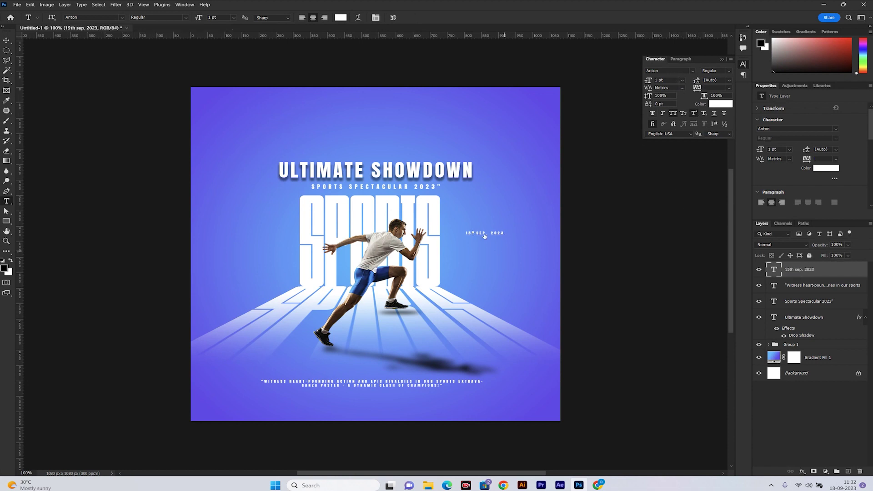
{"action": "left_click", "coordinate": [729, 88]}
{"action": "left_click", "coordinate": [714, 136]}
{"action": "key", "text": "ctrl+t"}
{"action": "mouse_move", "coordinate": [494, 235]}
{"action": "left_mouse_down"}
{"action": "mouse_move", "coordinate": [584, 236]}
{"action": "mouse_move", "coordinate": [472, 323]}
{"action": "left_mouse_up"}
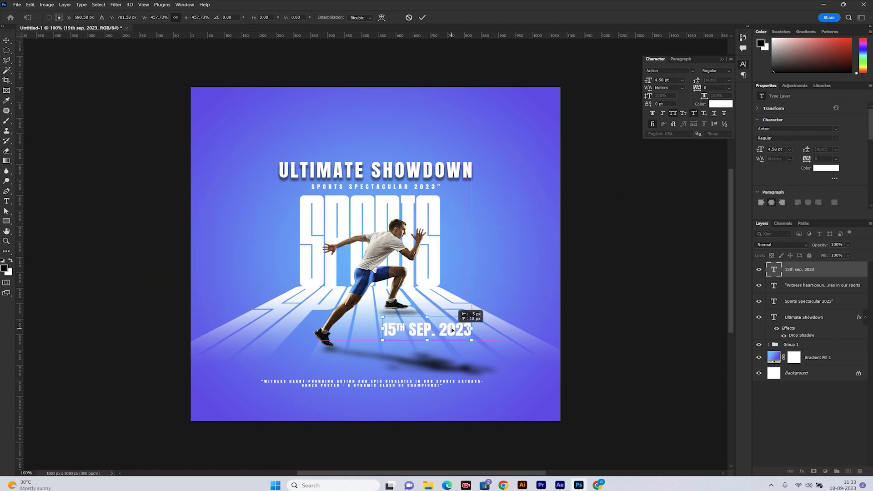
Lower the date's opacity, add a short drop shadow, and set its tracking to 25
{"action": "key", "text": "Return"}
{"action": "left_click_drag", "start_coordinate": [845, 256], "coordinate": [848, 255]}
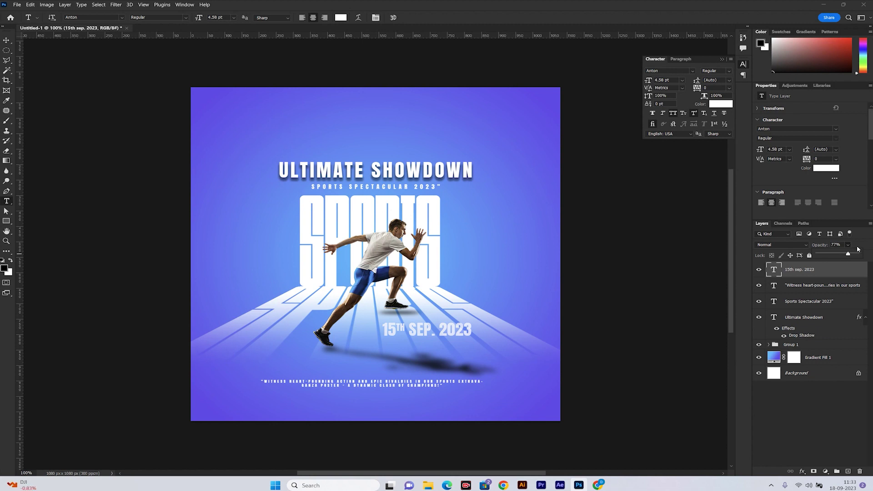
{"action": "right_click", "coordinate": [837, 274]}
{"action": "left_click", "coordinate": [782, 137]}
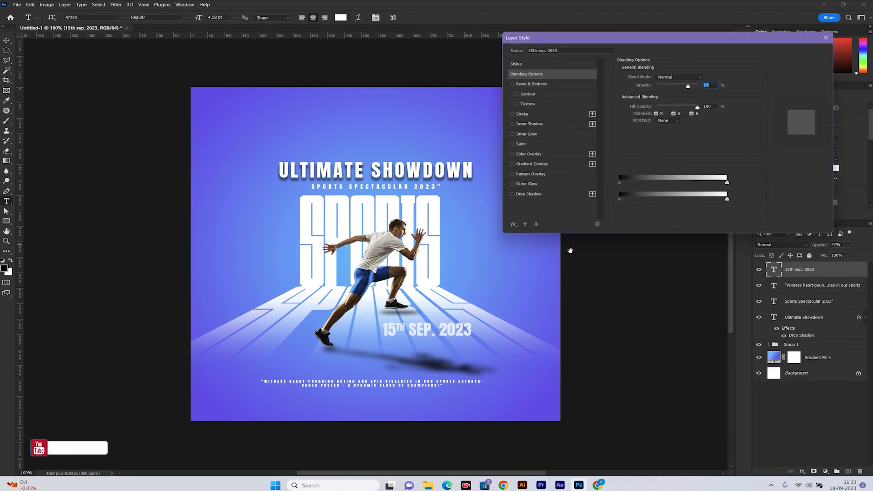
{"action": "left_click", "coordinate": [527, 194]}
{"action": "left_click_drag", "start_coordinate": [651, 112], "coordinate": [666, 88]}
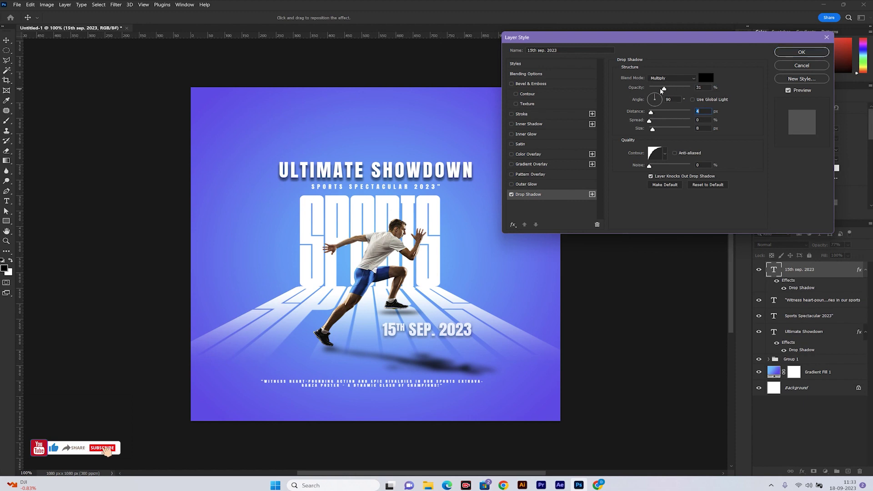
{"action": "left_click", "coordinate": [717, 134]}
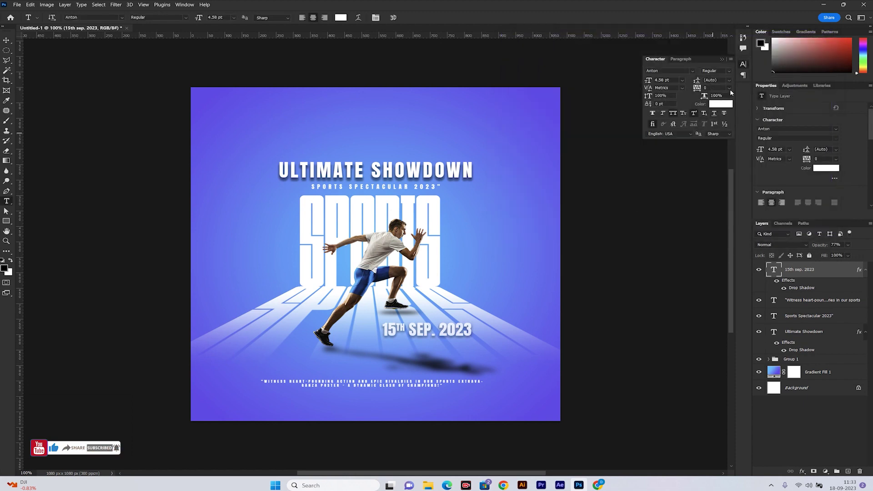
{"action": "left_click", "coordinate": [729, 88]}
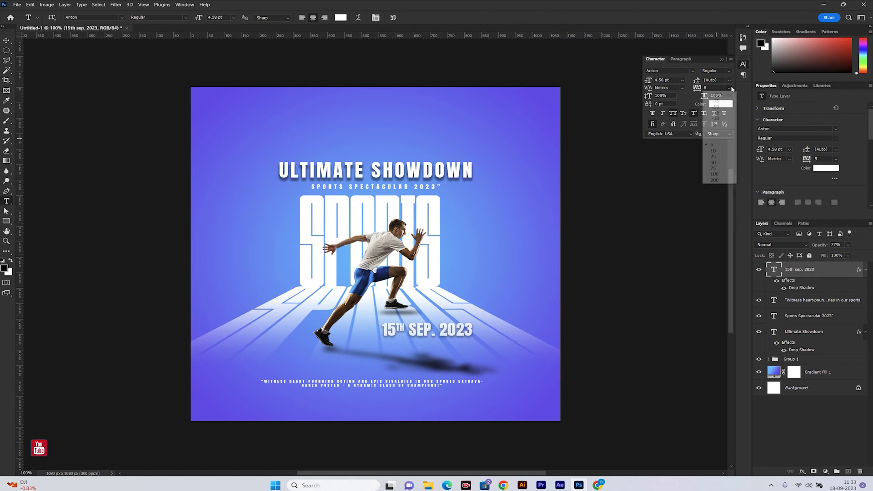
{"action": "left_click", "coordinate": [724, 159]}
{"action": "mouse_move", "coordinate": [423, 334]}
{"action": "left_mouse_down"}
{"action": "mouse_move", "coordinate": [429, 317]}
{"action": "mouse_move", "coordinate": [440, 331]}
{"action": "mouse_move", "coordinate": [424, 330]}
{"action": "left_mouse_up"}
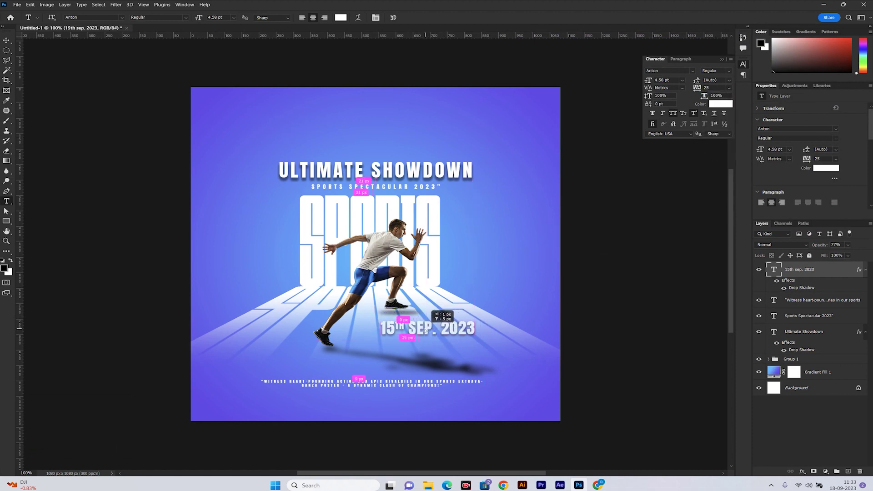
Duplicate the date as a smaller '07:30pm' line tucked beneath it
{"action": "left_click_drag", "start_coordinate": [490, 341], "coordinate": [487, 344]}
{"action": "triple_click", "coordinate": [487, 344]}
{"action": "type", "text": "07:30pm"}
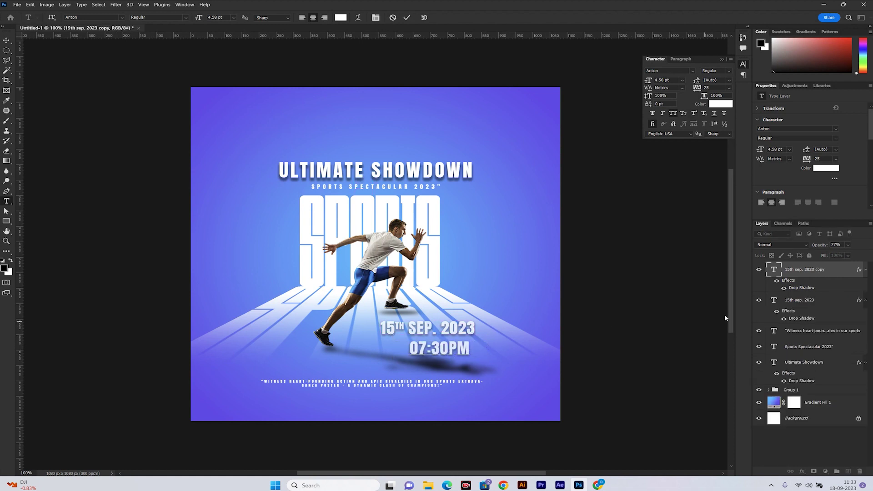
{"action": "key", "text": "ctrl+Return"}
{"action": "mouse_move", "coordinate": [473, 337]}
{"action": "left_mouse_down"}
{"action": "mouse_move", "coordinate": [454, 343]}
{"action": "mouse_move", "coordinate": [486, 351]}
{"action": "left_mouse_up"}
{"action": "right_click", "coordinate": [7, 221]}
Give the rectangle a white fill and round its corners to 18 px
{"action": "left_click", "coordinate": [41, 222]}
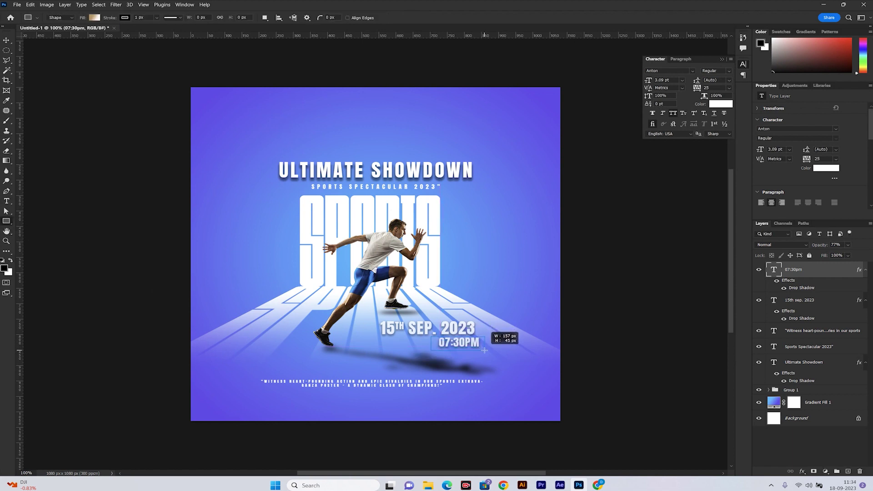
{"action": "left_click", "coordinate": [785, 165]}
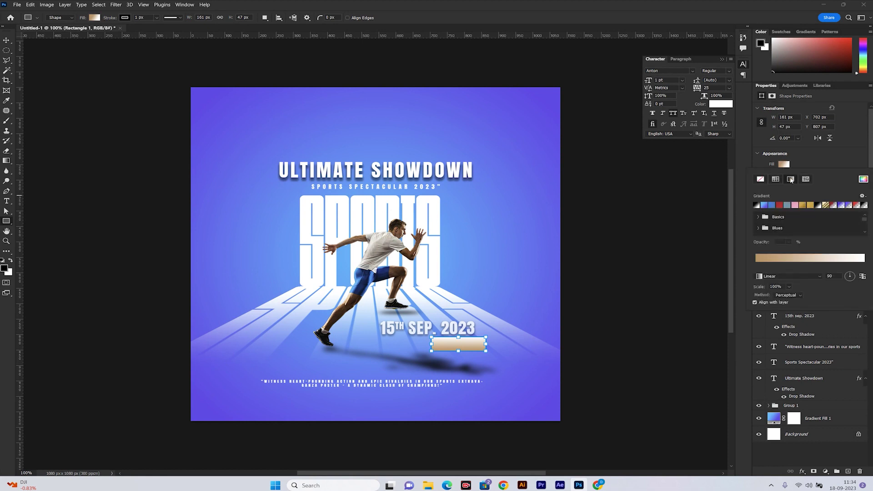
{"action": "left_click", "coordinate": [779, 204]}
{"action": "left_click", "coordinate": [835, 205]}
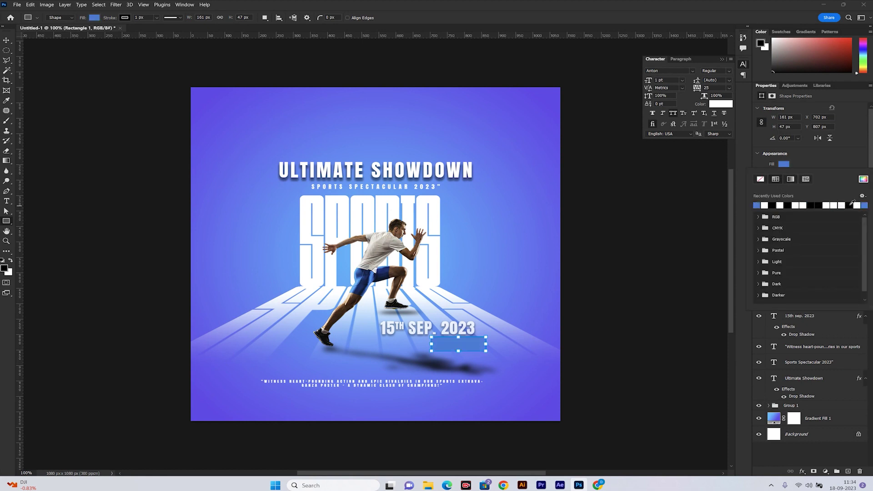
{"action": "left_click", "coordinate": [848, 204]}
{"action": "key", "text": "Escape"}
{"action": "left_click", "coordinate": [783, 175]}
{"action": "scroll", "coordinate": [800, 173], "scroll_direction": "down", "scroll_amount": 1}
{"action": "key", "text": "v"}
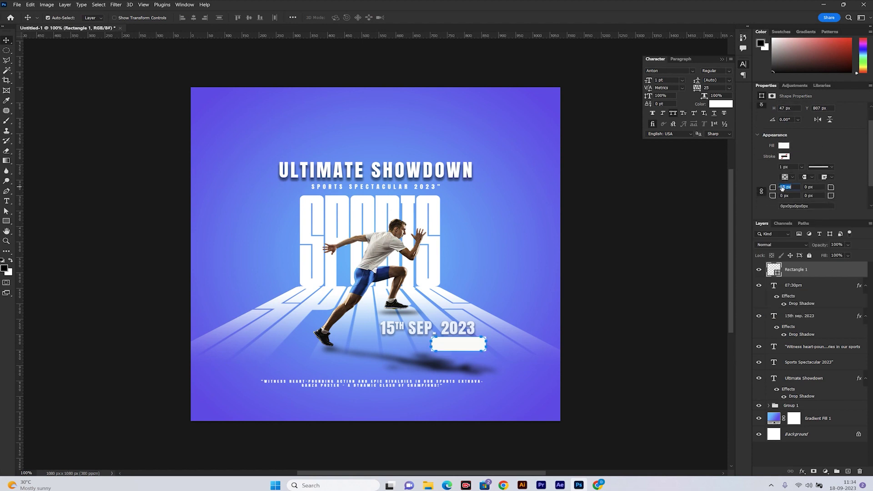
{"action": "left_click", "coordinate": [774, 189]}
{"action": "type", "text": "18"}
{"action": "key", "text": "Return"}
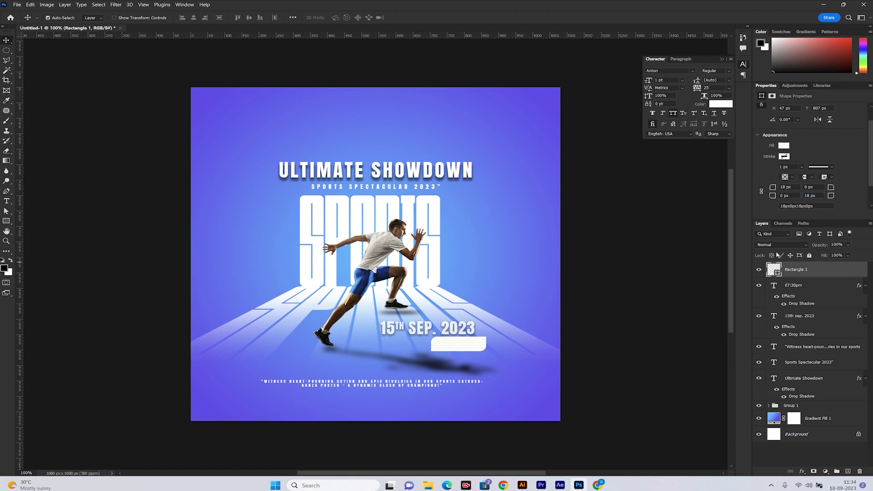
Place the white rectangle behind the 07:30PM text and move the text onto it
{"action": "left_click_drag", "start_coordinate": [461, 346], "coordinate": [450, 347]}
{"action": "key", "text": "ctrl+bracketleft"}
{"action": "left_click", "coordinate": [861, 274]}
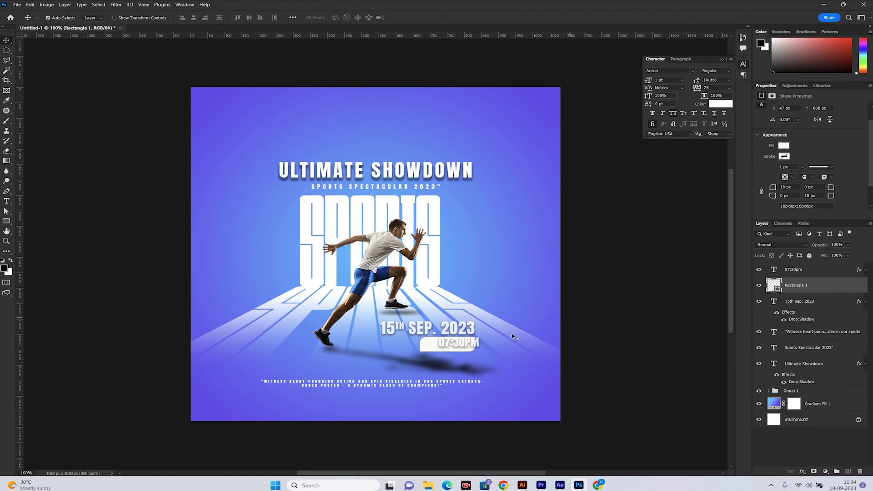
{"action": "left_click_drag", "start_coordinate": [468, 343], "coordinate": [458, 346]}
{"action": "key", "text": "Left"}
{"action": "key", "text": "Left"}
{"action": "key", "text": "Left"}
{"action": "key", "text": "Left"}
{"action": "key", "text": "Left"}
{"action": "key", "text": "Left"}
Make 07:30PM black, remove its drop shadow, and centre it on the rectangle
{"action": "left_click", "coordinate": [826, 167]}
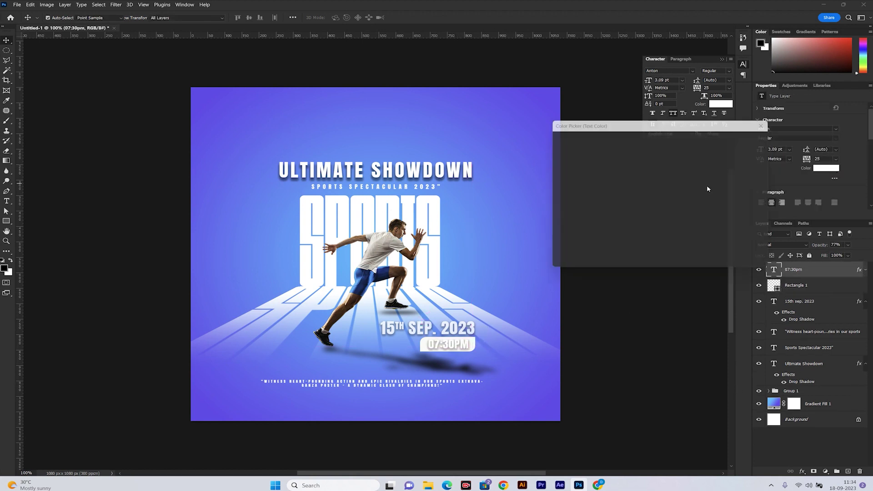
{"action": "left_click", "coordinate": [653, 166]}
{"action": "type", "text": "58d321000000"}
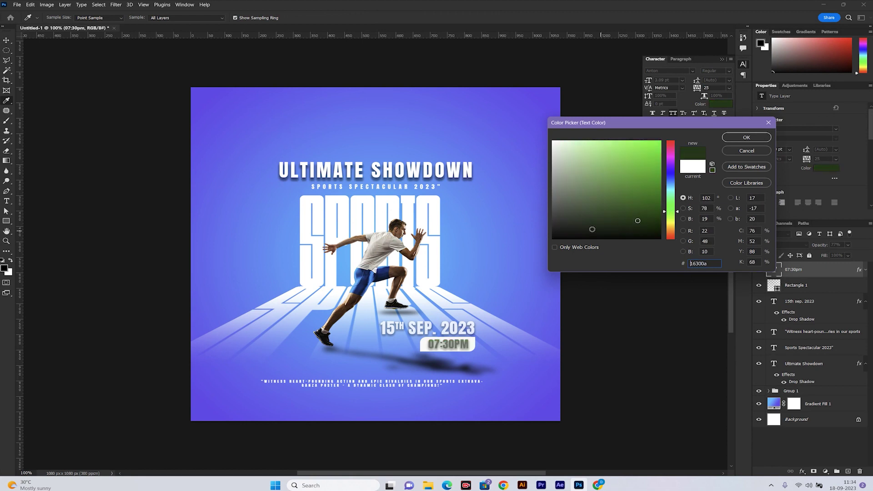
{"action": "left_click", "coordinate": [747, 137]}
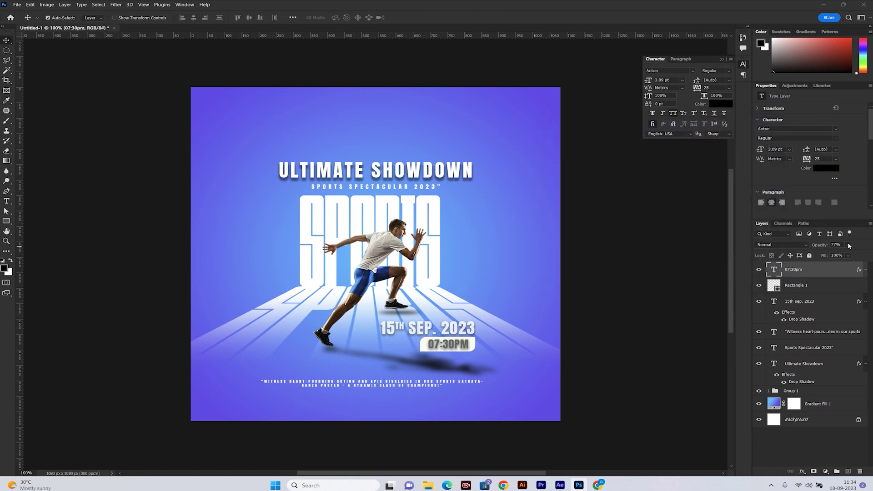
{"action": "left_click", "coordinate": [865, 270]}
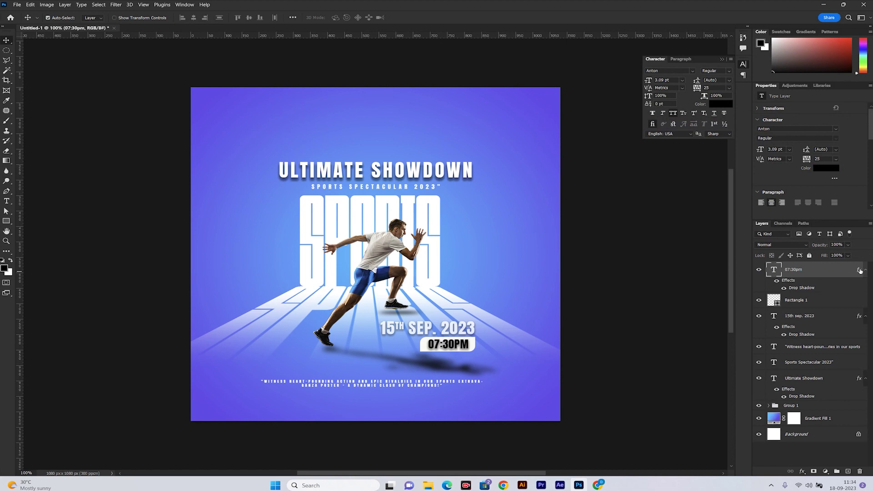
{"action": "right_click", "coordinate": [860, 271]}
{"action": "left_click", "coordinate": [831, 377]}
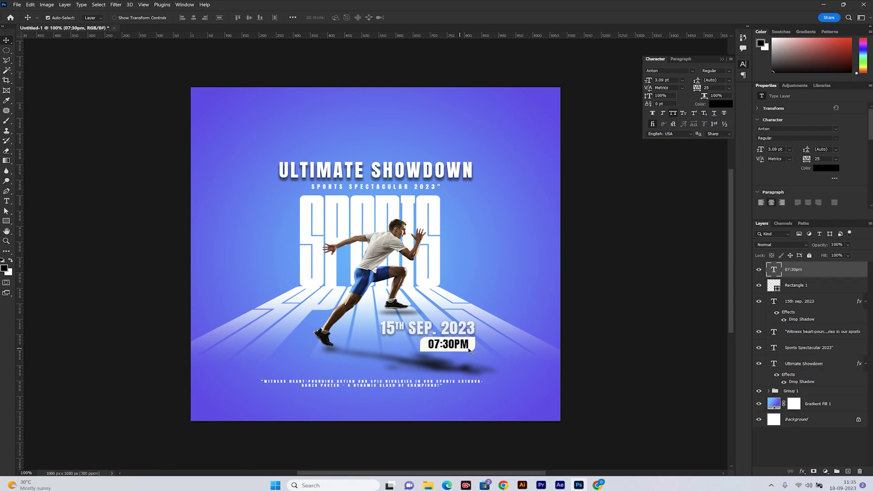
{"action": "left_click", "coordinate": [813, 286], "text": "ctrl"}
{"action": "left_click", "coordinate": [249, 18]}
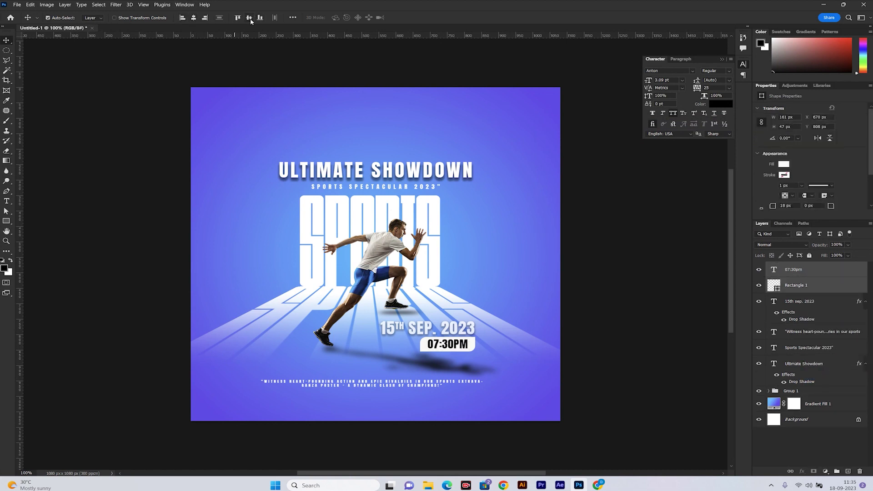
Add a drop shadow to the rectangle badge, then start a text line near the poster bottom
{"action": "right_click", "coordinate": [799, 285]}
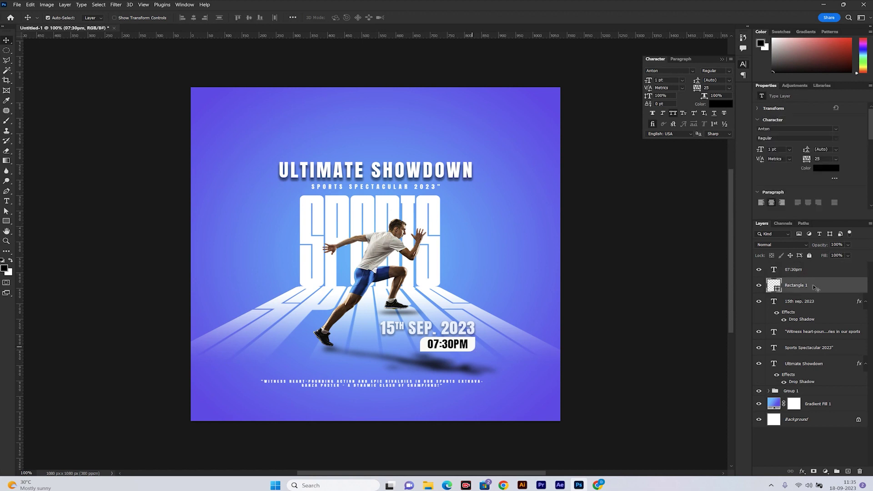
{"action": "left_click", "coordinate": [772, 175]}
{"action": "left_click", "coordinate": [528, 194]}
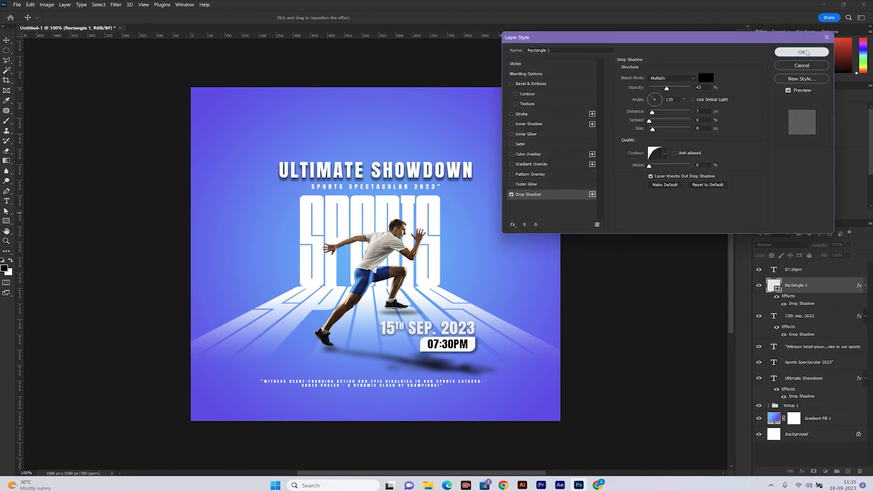
{"action": "left_click", "coordinate": [801, 52]}
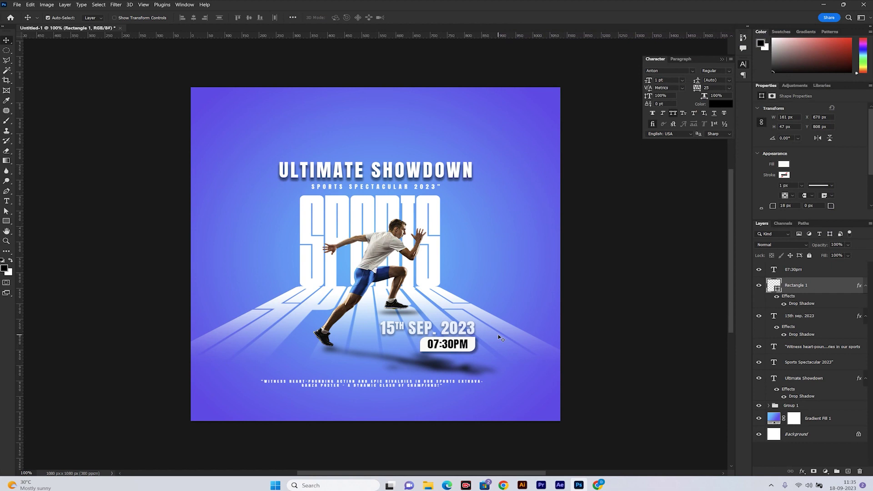
{"action": "key", "text": "t"}
{"action": "left_click", "coordinate": [350, 408]}
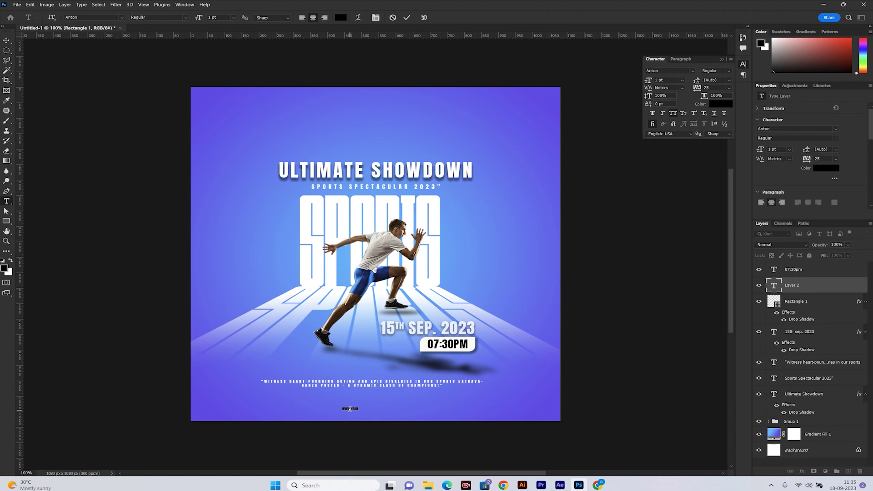
{"action": "left_click", "coordinate": [810, 282]}
{"action": "key", "text": "ctrl+t"}
{"action": "mouse_move", "coordinate": [365, 407]}
{"action": "left_mouse_down"}
{"action": "mouse_move", "coordinate": [400, 402]}
{"action": "mouse_move", "coordinate": [393, 406]}
{"action": "left_mouse_up"}
{"action": "key", "text": "Return"}
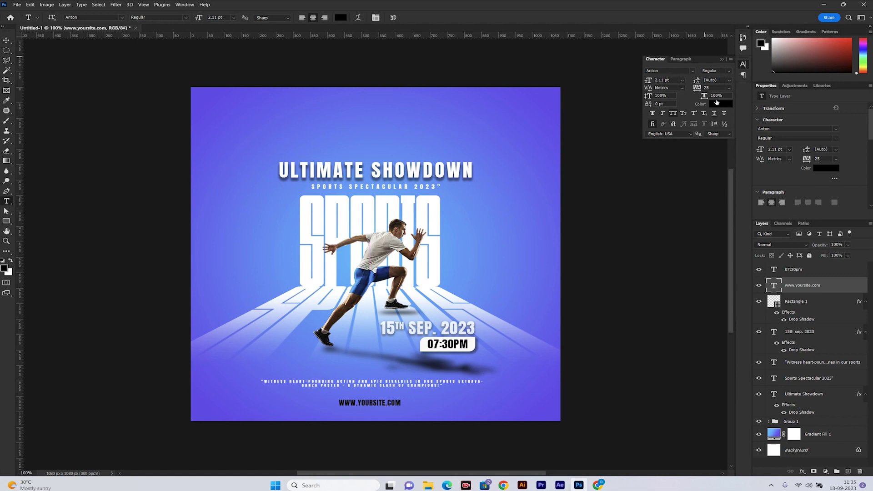
{"action": "left_click", "coordinate": [716, 103]}
{"action": "left_click", "coordinate": [552, 140]}
{"action": "left_click", "coordinate": [746, 137]}
{"action": "left_click", "coordinate": [729, 87]}
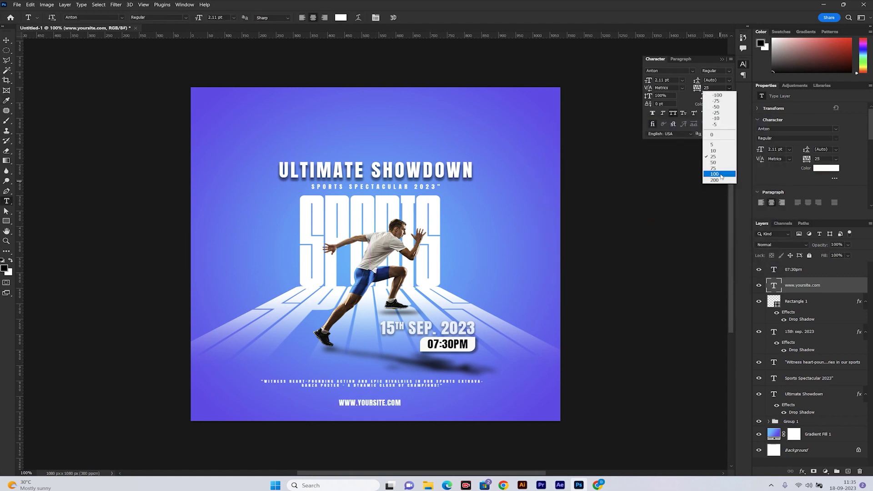
{"action": "left_click", "coordinate": [715, 162]}
Copy the web address near the top and draw a circle in the top-left corner
{"action": "left_click_drag", "start_coordinate": [307, 378], "coordinate": [249, 97]}
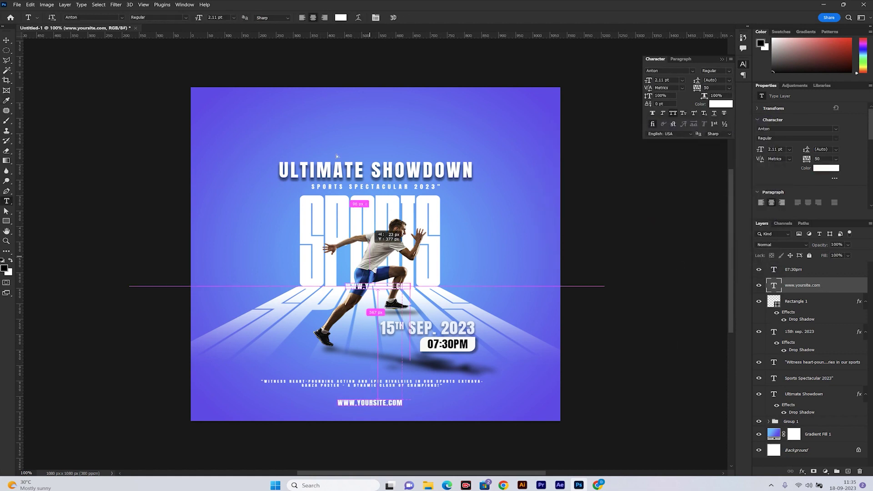
{"action": "right_click", "coordinate": [7, 221]}
{"action": "left_click", "coordinate": [36, 233]}
{"action": "mouse_move", "coordinate": [208, 96]}
{"action": "left_mouse_down"}
{"action": "mouse_move", "coordinate": [242, 146]}
{"action": "mouse_move", "coordinate": [264, 141]}
{"action": "left_mouse_up"}
{"action": "key", "text": "ctrl+bracketright"}
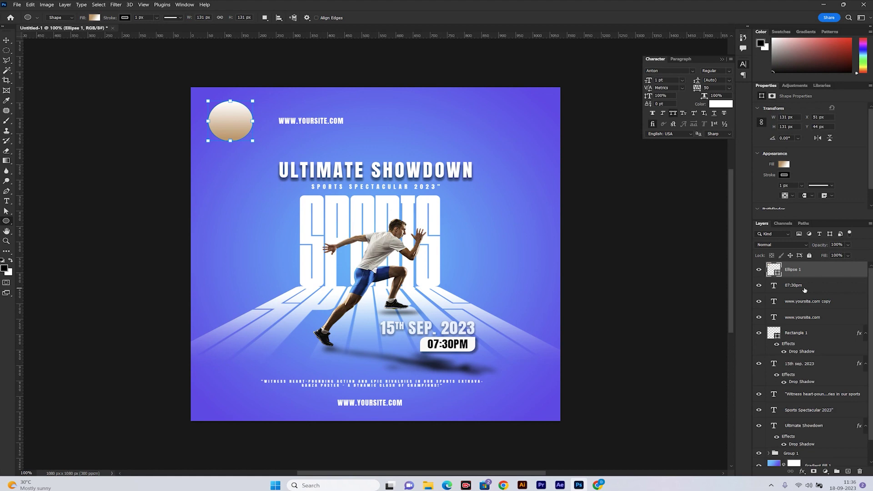
Make the top-left circle's fill solid black
{"action": "left_click", "coordinate": [784, 164]}
{"action": "left_click", "coordinate": [775, 179]}
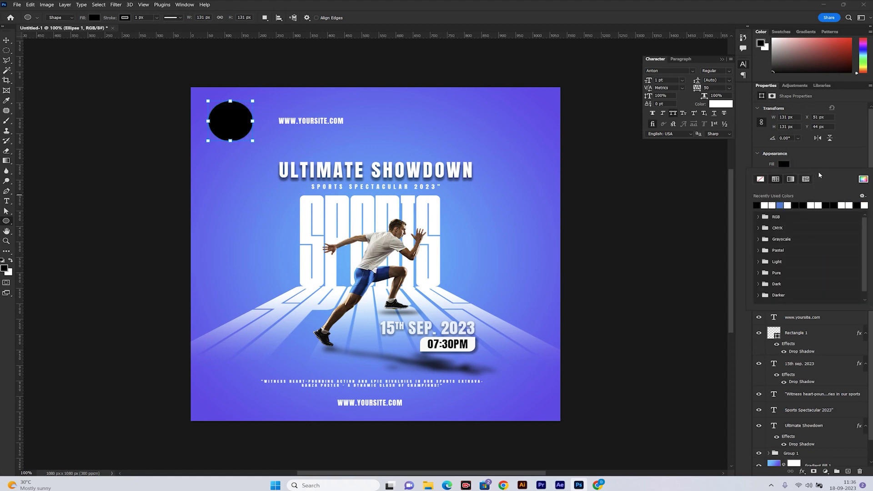
{"action": "left_click", "coordinate": [795, 176]}
{"action": "left_click", "coordinate": [795, 177]}
Add a thin 4 px gold gradient stroke, positioned Center, to the circle
{"action": "right_click", "coordinate": [794, 177]}
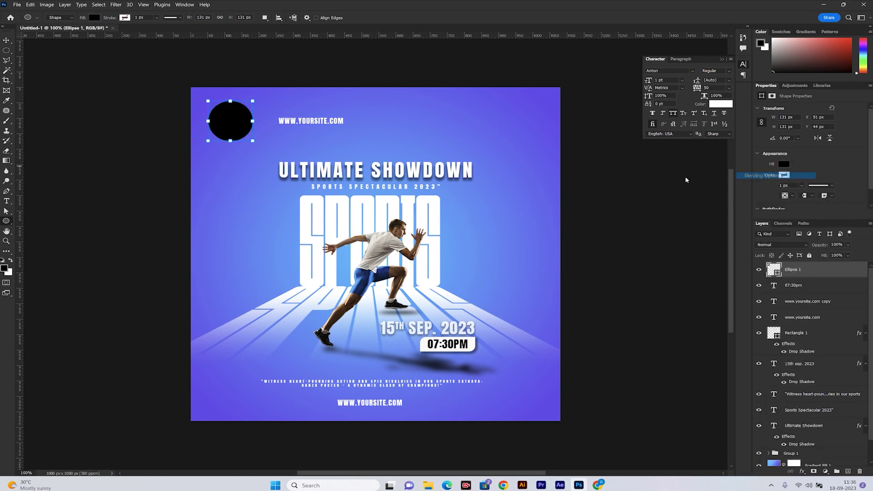
{"action": "left_click", "coordinate": [794, 177]}
{"action": "left_click", "coordinate": [521, 114]}
{"action": "left_click", "coordinate": [659, 119]}
{"action": "left_click", "coordinate": [668, 132]}
{"action": "scroll", "coordinate": [667, 193], "scroll_direction": "down", "scroll_amount": 5}
{"action": "left_click", "coordinate": [650, 167]}
{"action": "scroll", "coordinate": [674, 172], "scroll_direction": "down", "scroll_amount": 2}
{"action": "left_click", "coordinate": [682, 159]}
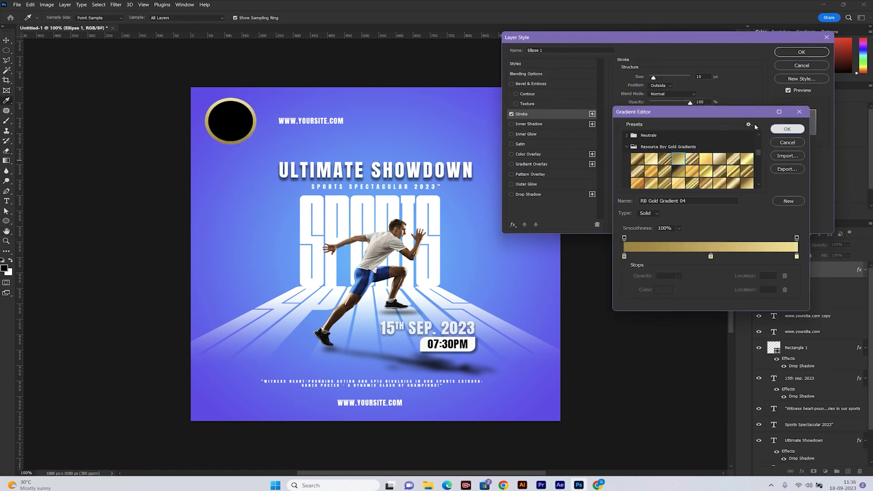
{"action": "left_click", "coordinate": [786, 129]}
{"action": "left_click_drag", "start_coordinate": [653, 77], "coordinate": [649, 78]}
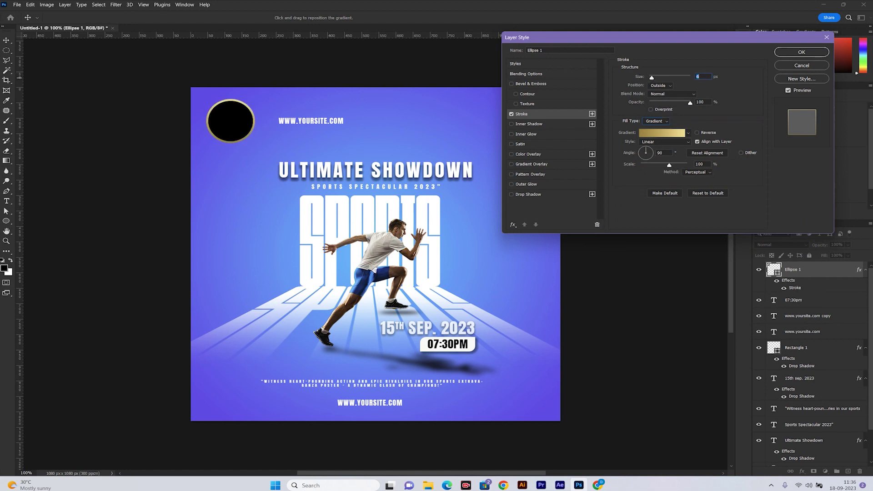
{"action": "left_click", "coordinate": [661, 98]}
{"action": "left_click", "coordinate": [659, 86]}
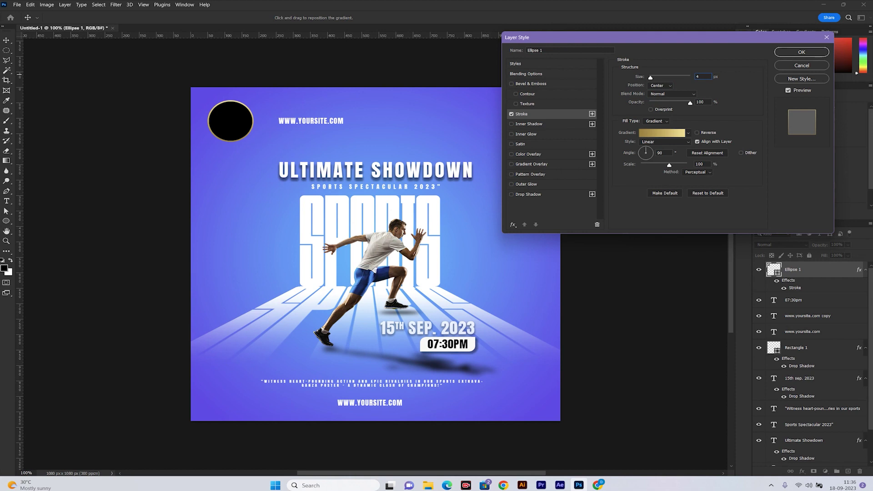
{"action": "left_click", "coordinate": [801, 52]}
Change the top web-address copy to LOGO and enlarge it over the circle
{"action": "left_click", "coordinate": [293, 110]}
{"action": "key", "text": "Escape"}
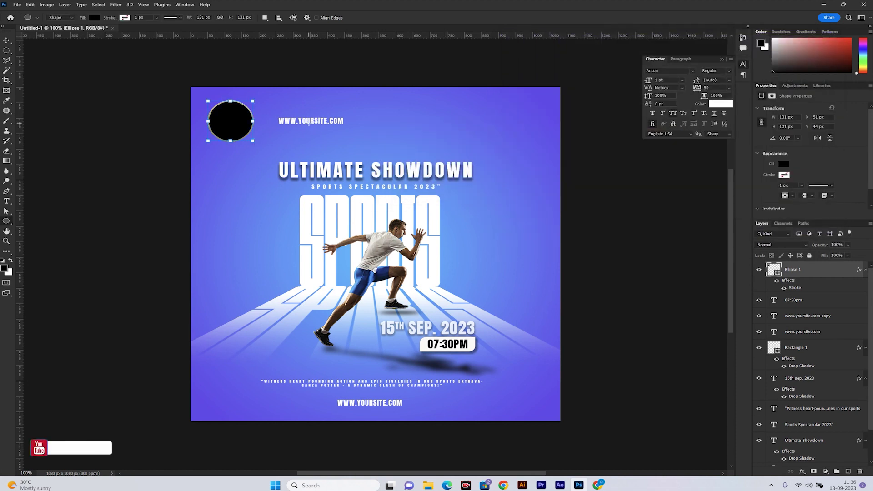
{"action": "key", "text": "t"}
{"action": "left_click", "coordinate": [318, 121]}
{"action": "key", "text": "ctrl+a"}
{"action": "type", "text": "LO"}
{"action": "key", "text": "ctrl+Return"}
{"action": "key", "text": "ctrl+t"}
{"action": "mouse_move", "coordinate": [320, 117]}
{"action": "left_mouse_down"}
{"action": "mouse_move", "coordinate": [365, 94]}
{"action": "mouse_move", "coordinate": [245, 122]}
{"action": "left_mouse_up"}
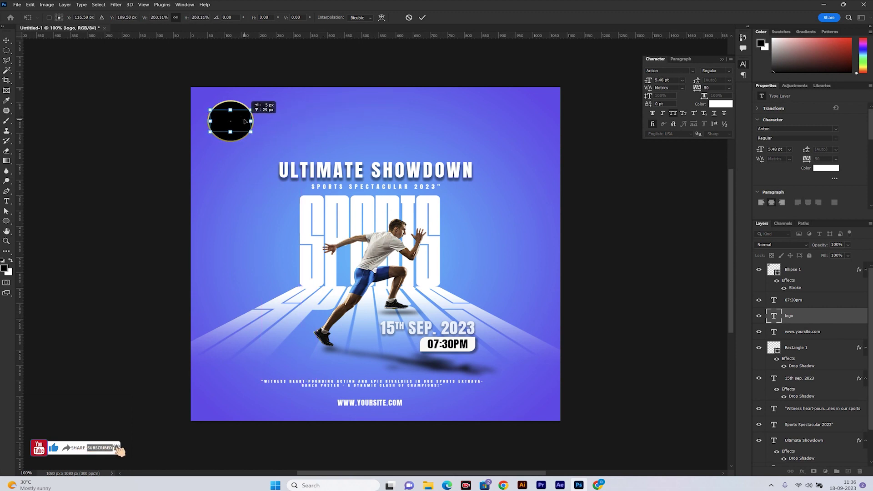
Bring LOGO above the circle and shrink it to fit inside
{"action": "key", "text": "Return"}
{"action": "key", "text": "ctrl+bracketright"}
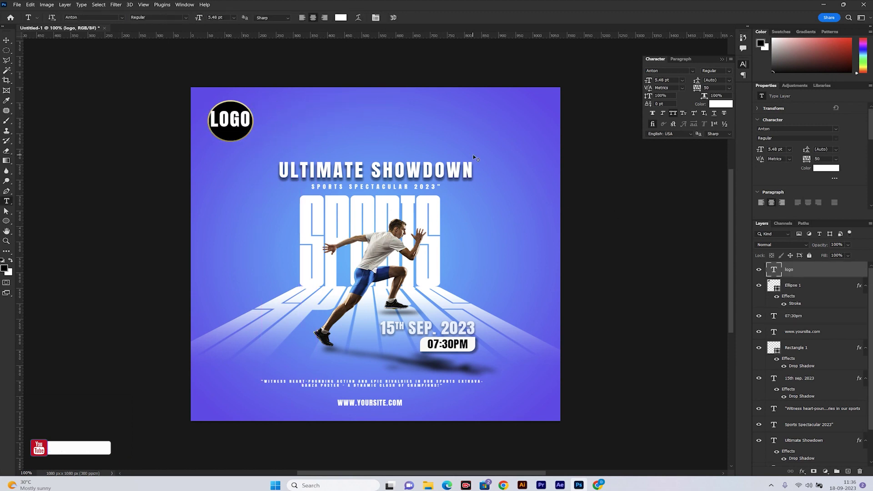
{"action": "key", "text": "ctrl+t"}
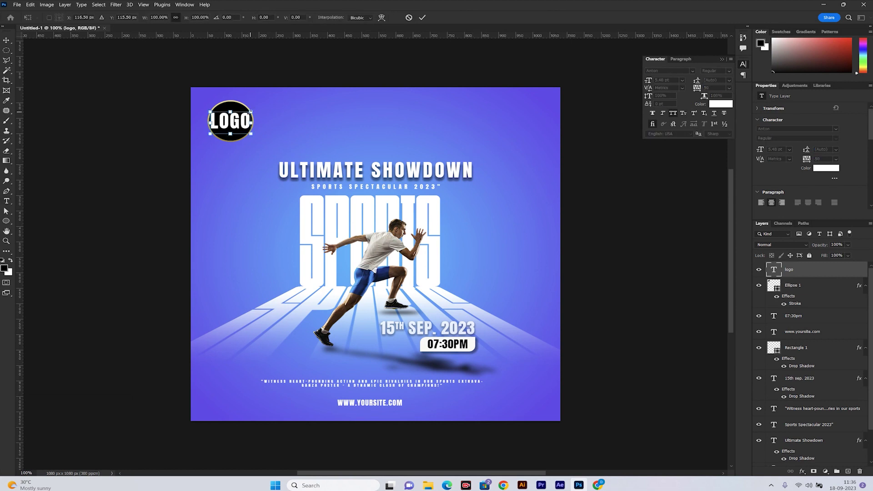
{"action": "left_click_drag", "start_coordinate": [251, 112], "coordinate": [241, 117]}
{"action": "key", "text": "Return"}
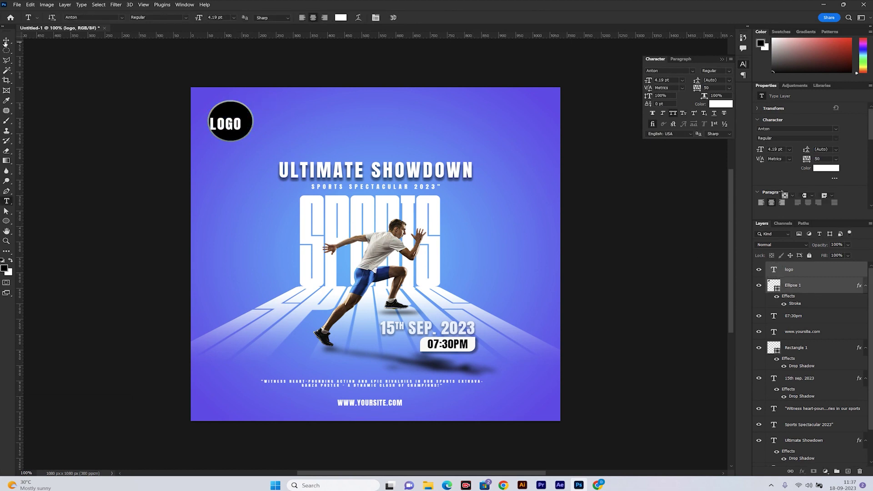
Centre LOGO in the circle, then move and shrink the badge into the top-left corner
{"action": "left_click", "coordinate": [5, 42]}
{"action": "left_click", "coordinate": [193, 17]}
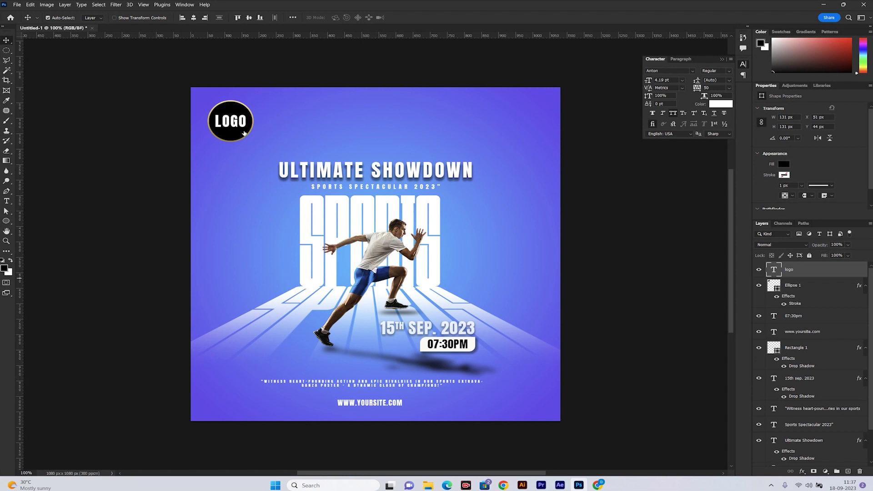
{"action": "left_click", "coordinate": [48, 18]}
{"action": "left_click_drag", "start_coordinate": [233, 125], "coordinate": [222, 125]}
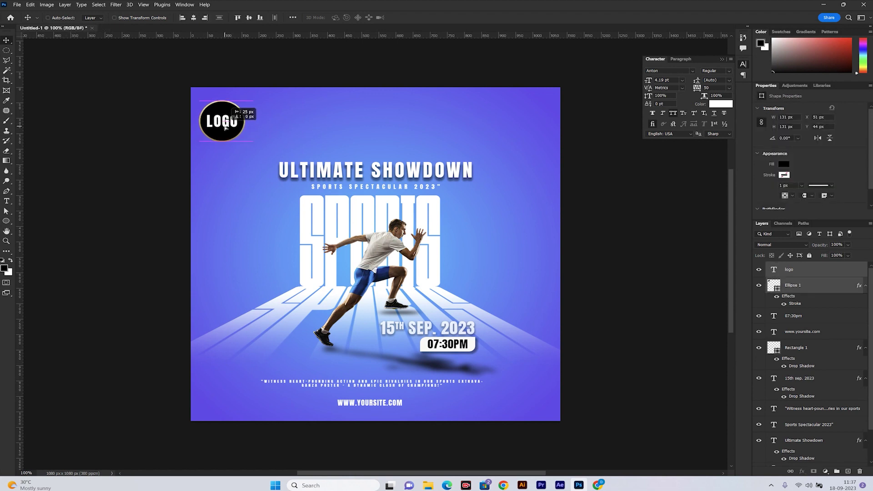
{"action": "key", "text": "ctrl+t"}
{"action": "mouse_move", "coordinate": [247, 98]}
{"action": "left_mouse_down"}
{"action": "mouse_move", "coordinate": [221, 117]}
{"action": "mouse_move", "coordinate": [236, 101]}
{"action": "left_mouse_up"}
{"action": "key", "text": "Return"}
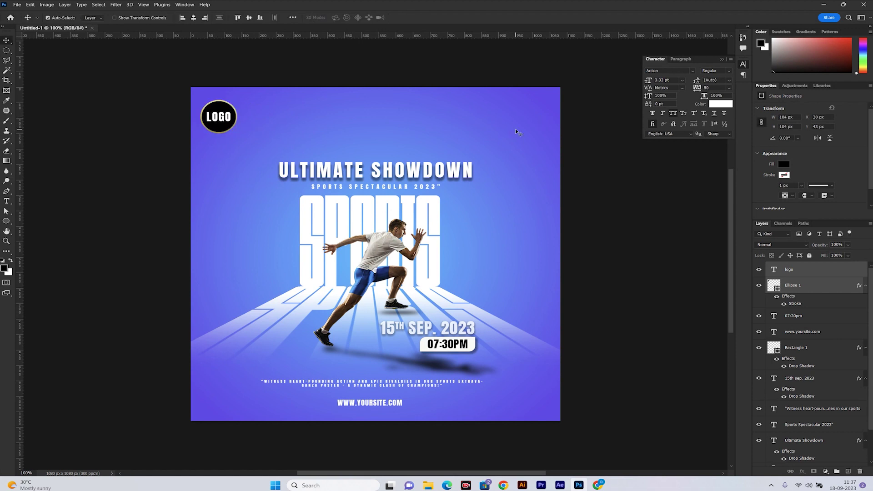
Browse the custom shape library, then start a new text line near the top
{"action": "right_click", "coordinate": [6, 221]}
{"action": "left_click", "coordinate": [36, 258]}
{"action": "left_click", "coordinate": [345, 18]}
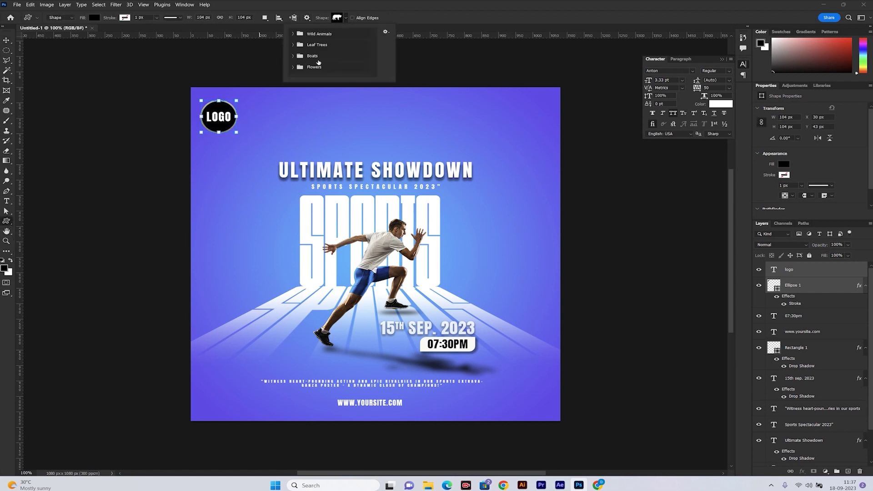
{"action": "right_click", "coordinate": [6, 221]}
{"action": "left_click", "coordinate": [36, 220]}
{"action": "left_click", "coordinate": [342, 113]}
{"action": "type", "text": "SOCIAL MEDIA LINK"}
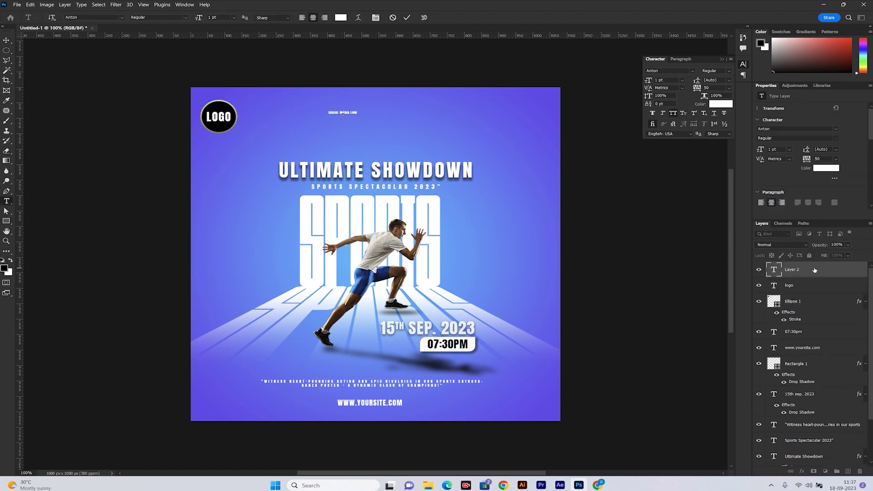
Scale SOCIAL MEDIA LINK into the top-right with tracking 100, then paste the lens flare image
{"action": "key", "text": "ctrl+Return"}
{"action": "key", "text": "ctrl+t"}
{"action": "left_click_drag", "start_coordinate": [357, 113], "coordinate": [537, 97]}
{"action": "key", "text": "Return"}
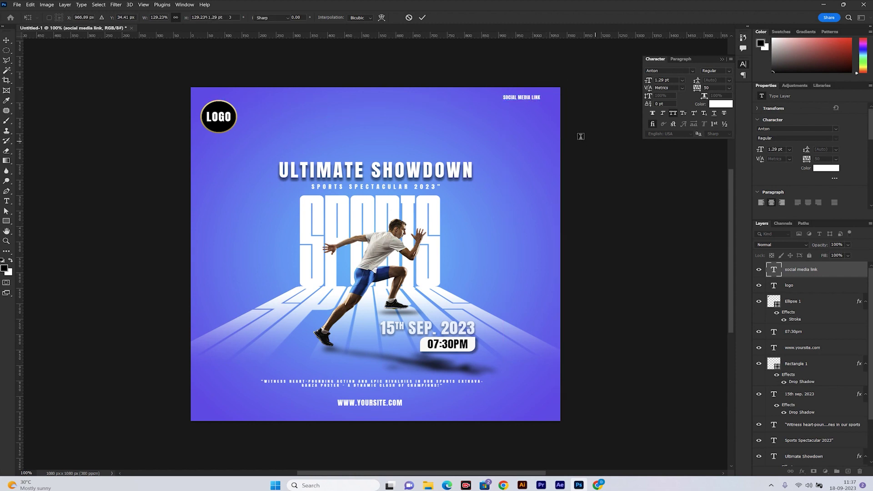
{"action": "left_click", "coordinate": [729, 88]}
{"action": "left_click", "coordinate": [714, 173]}
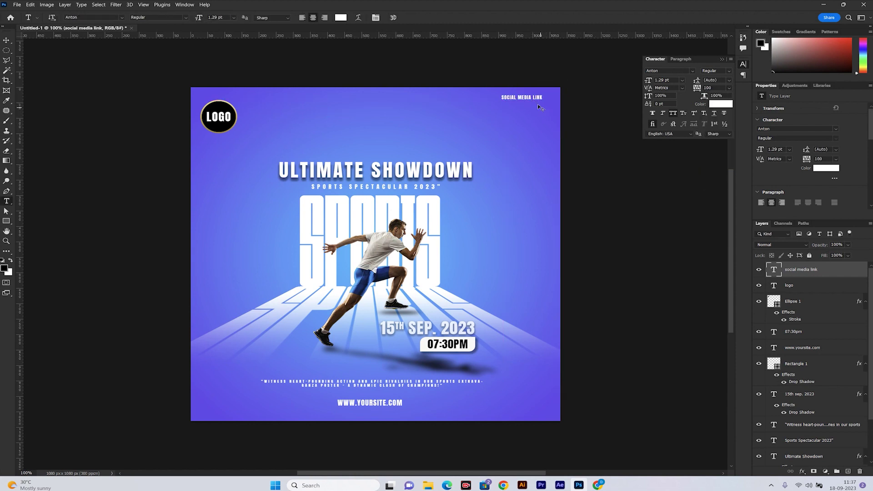
{"action": "left_click_drag", "start_coordinate": [531, 98], "coordinate": [532, 100]}
{"action": "key", "text": "b"}
{"action": "key", "text": "ctrl+v"}
Centre and enlarge the pasted flare image and move it into the runner group
{"action": "left_click_drag", "start_coordinate": [431, 233], "coordinate": [443, 243]}
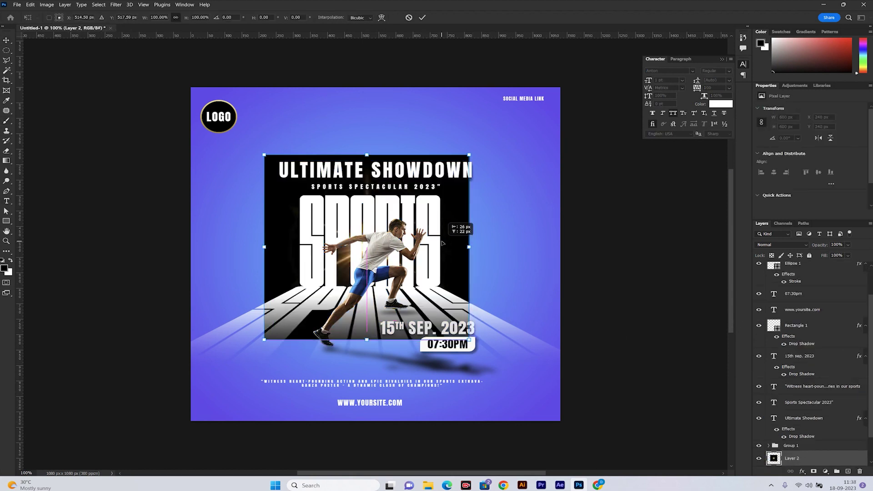
{"action": "left_click_drag", "start_coordinate": [469, 155], "coordinate": [508, 139]}
{"action": "key", "text": "Return"}
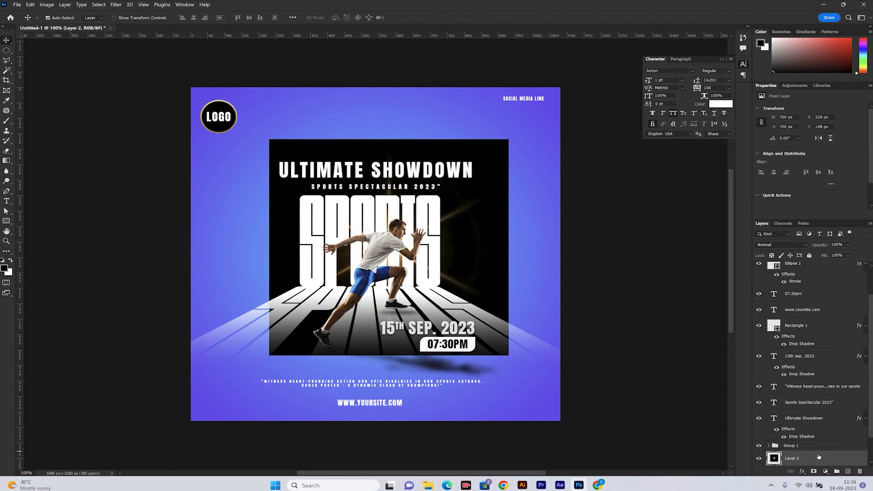
{"action": "left_click_drag", "start_coordinate": [818, 457], "coordinate": [814, 419]}
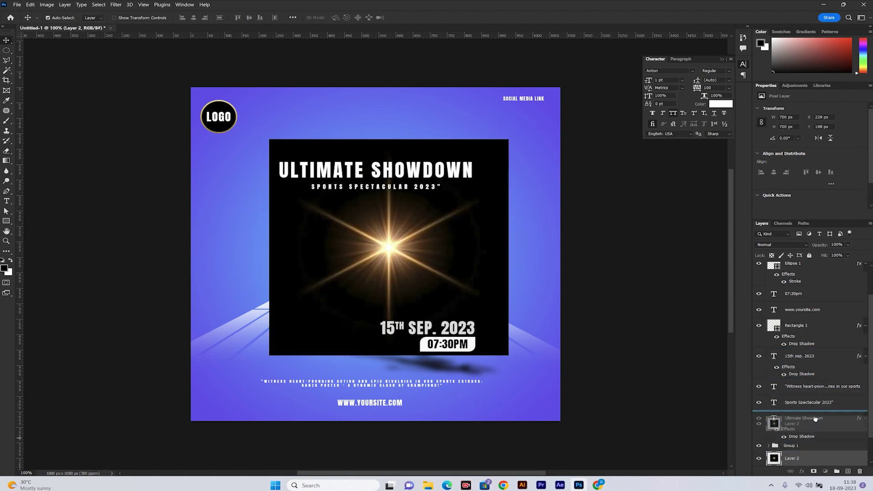
{"action": "mouse_move", "coordinate": [814, 419]}
{"action": "left_mouse_down"}
{"action": "mouse_move", "coordinate": [808, 426]}
{"action": "mouse_move", "coordinate": [805, 395]}
{"action": "left_mouse_up"}
Set the glow layer's blend mode to Linear Dodge (Add)
{"action": "left_click", "coordinate": [781, 245]}
{"action": "left_click", "coordinate": [778, 269]}
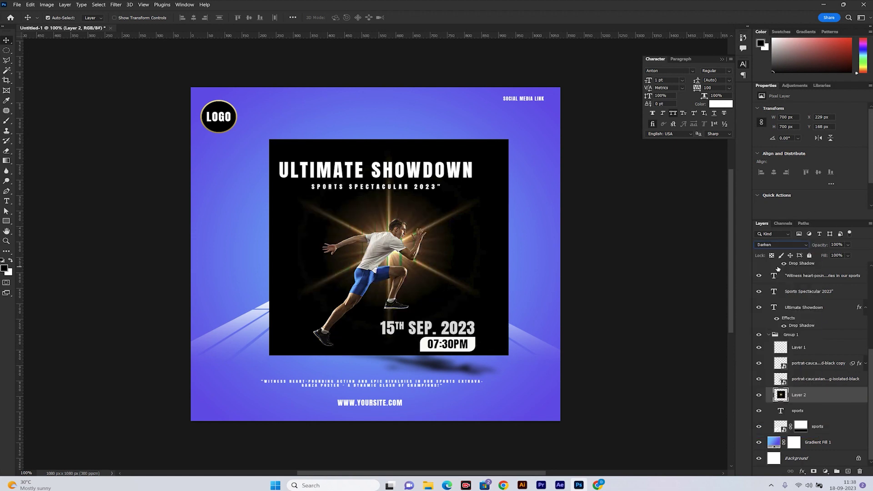
{"action": "key", "text": "Down"}
{"action": "key", "text": "Down"}
{"action": "key", "text": "Down"}
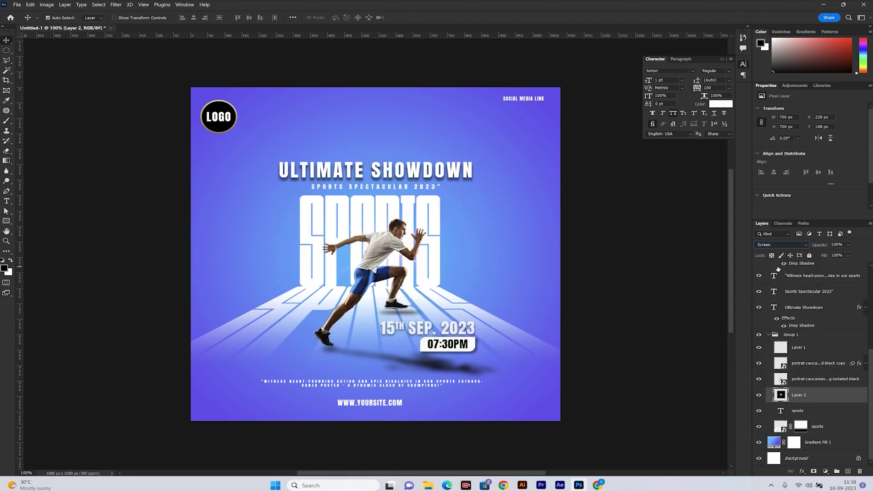
{"action": "left_click_drag", "start_coordinate": [417, 264], "coordinate": [406, 262]}
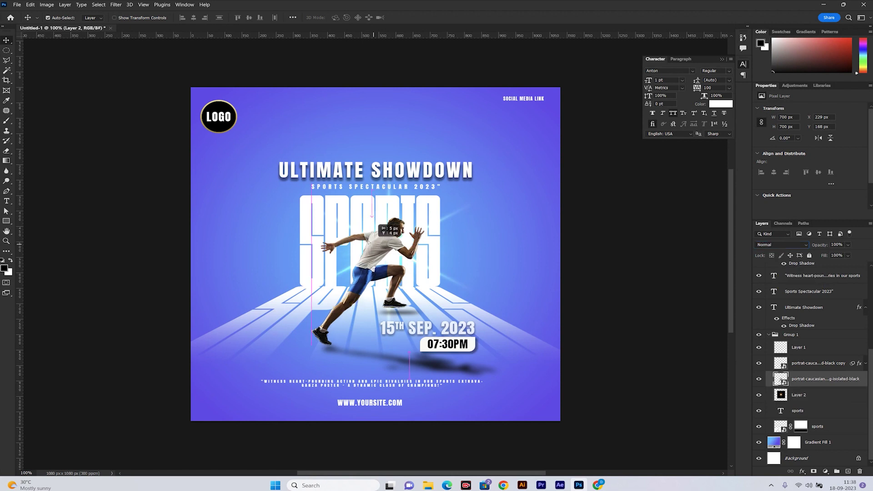
{"action": "key", "text": "ctrl+z"}
{"action": "key", "text": "Down"}
{"action": "key", "text": "Down"}
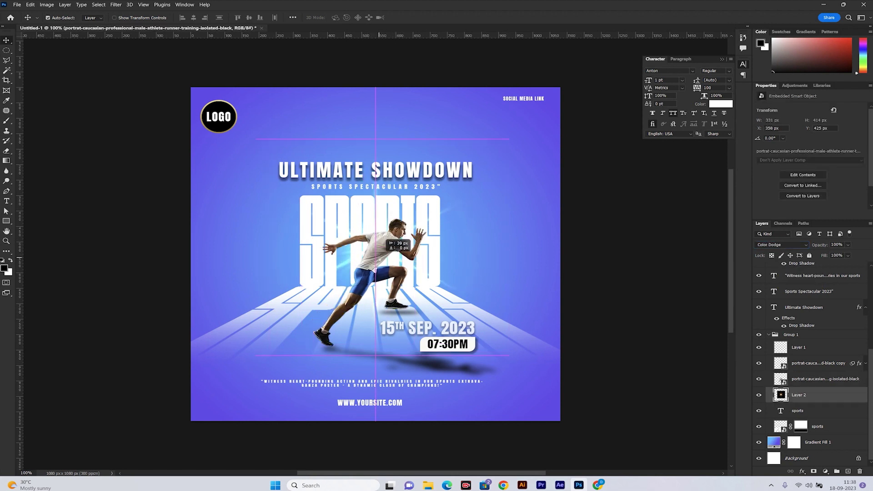
{"action": "scroll", "coordinate": [784, 248], "scroll_direction": "up", "scroll_amount": 8}
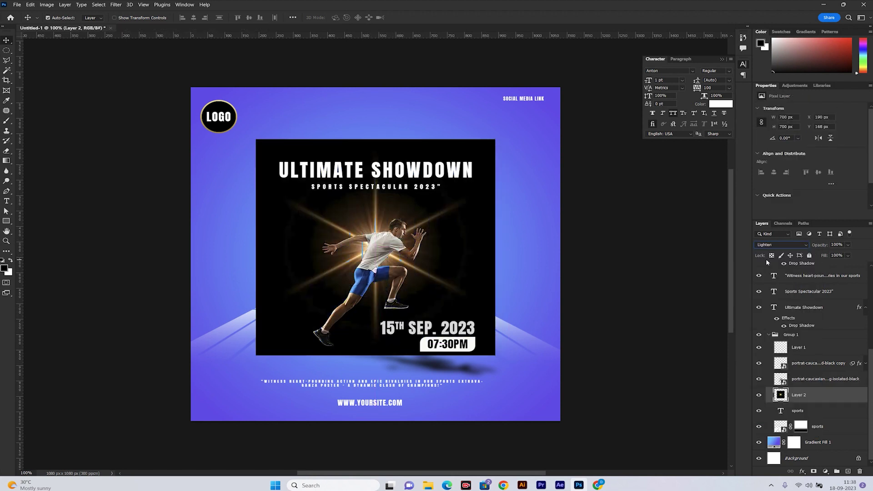
{"action": "key", "text": "Down"}
{"action": "key", "text": "Down"}
{"action": "key", "text": "Down"}
{"action": "key", "text": "Down"}
{"action": "key", "text": "Down"}
{"action": "key", "text": "Down"}
{"action": "key", "text": "Down"}
{"action": "key", "text": "Down"}
{"action": "key", "text": "Down"}
{"action": "key", "text": "Down"}
{"action": "key", "text": "Down"}
{"action": "key", "text": "Down"}
{"action": "key", "text": "Down"}
{"action": "key", "text": "Down"}
{"action": "key", "text": "Down"}
{"action": "key", "text": "Down"}
{"action": "key", "text": "Down"}
{"action": "key", "text": "Down"}
{"action": "key", "text": "Down"}
{"action": "left_click", "coordinate": [772, 244]}
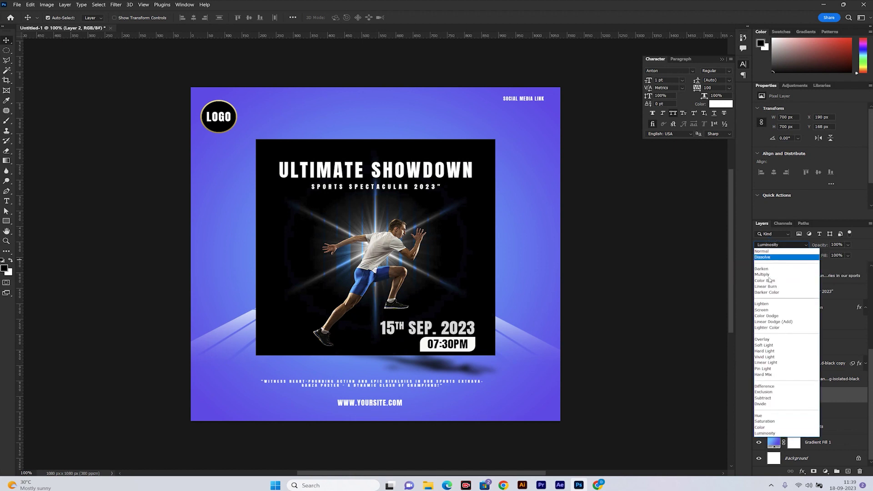
{"action": "left_click", "coordinate": [768, 323]}
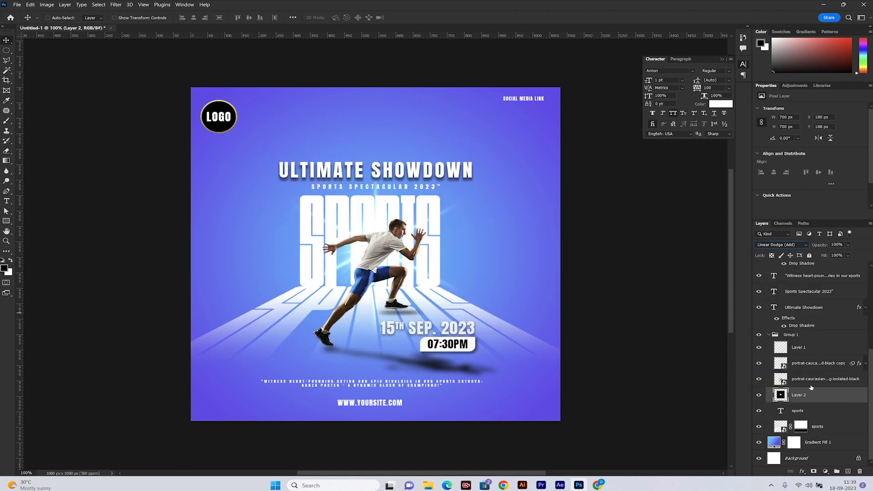
Lower the glow opacity to about 57% and stamp all visible layers into a new layer
{"action": "key", "text": "ctrl+j"}
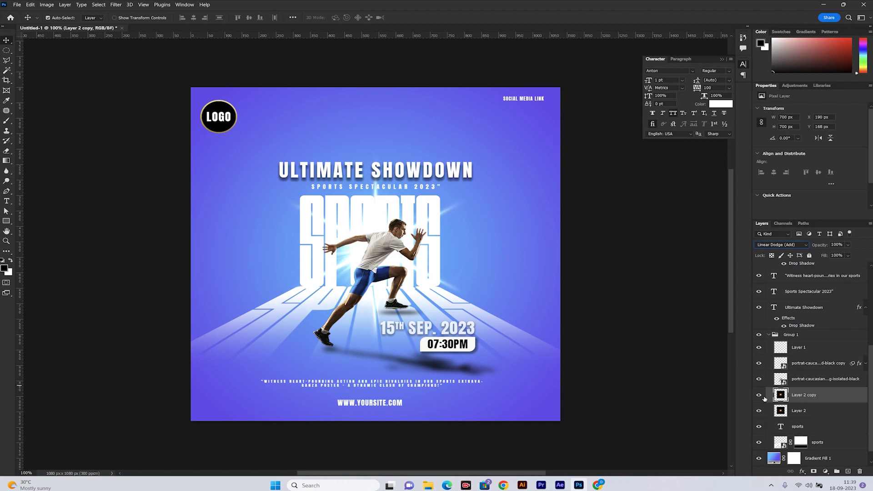
{"action": "left_click", "coordinate": [859, 471]}
{"action": "left_click_drag", "start_coordinate": [847, 250], "coordinate": [840, 254]}
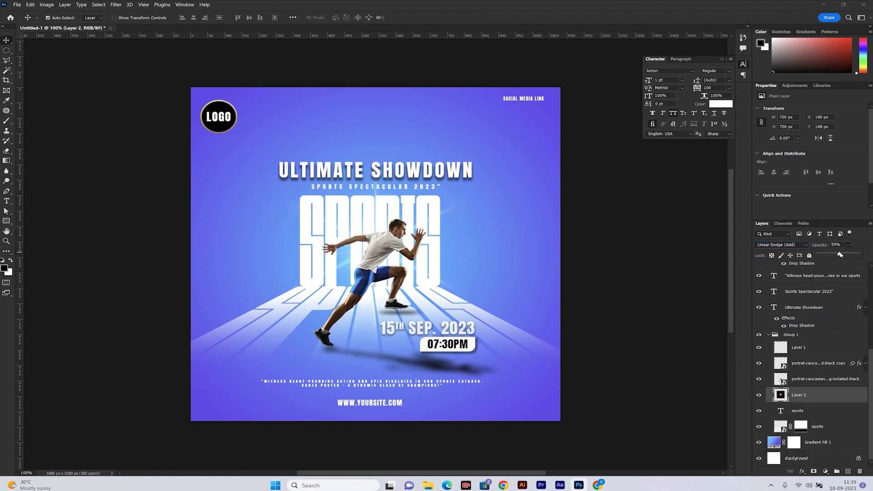
{"action": "left_click", "coordinate": [394, 251]}
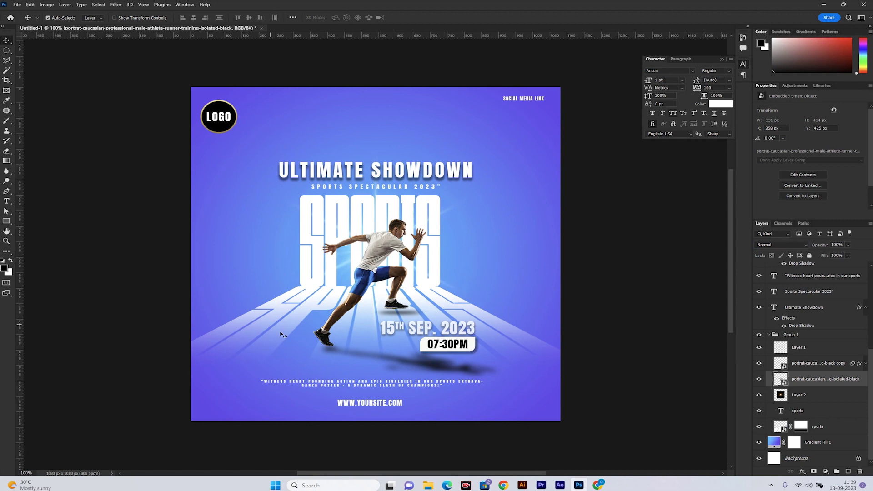
{"action": "scroll", "coordinate": [770, 332], "scroll_direction": "up", "scroll_amount": 5}
{"action": "key", "text": "ctrl+shift+alt+e"}
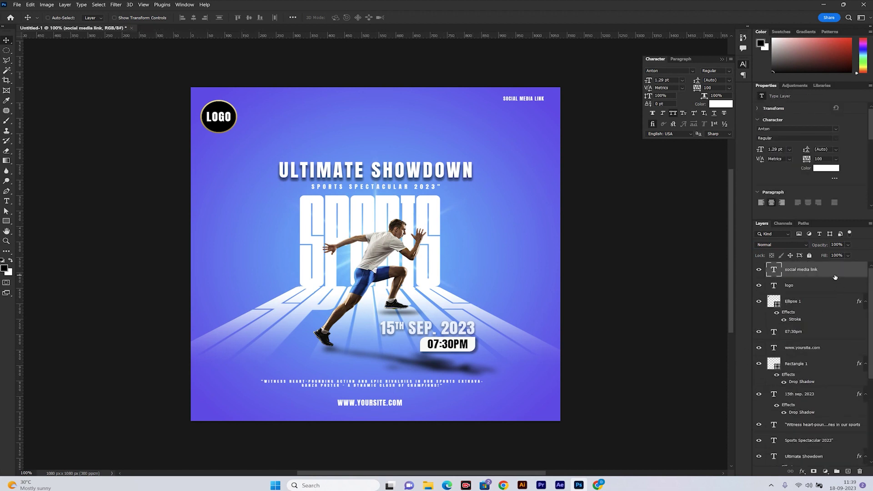
Render a 35mm Prime lens flare, brightness 128, top-right on a new black layer, then preview blend modes
{"action": "left_click", "coordinate": [847, 472]}
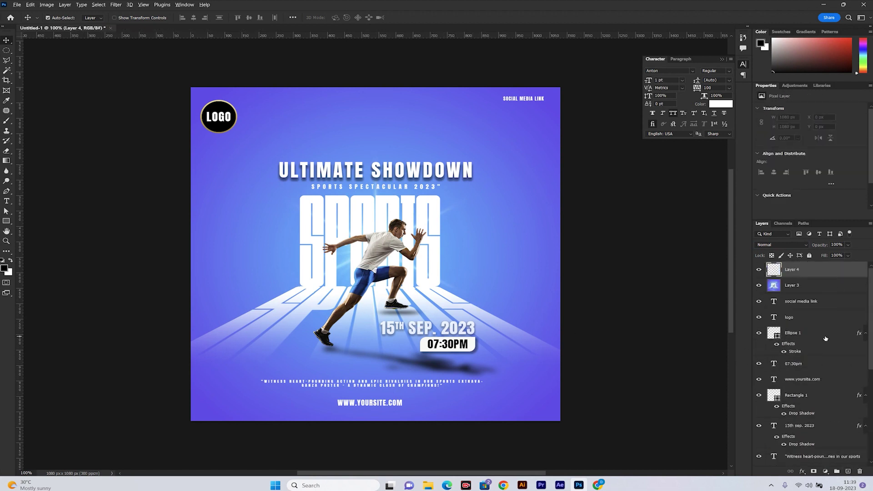
{"action": "key", "text": "alt+BackSpace"}
{"action": "left_click", "coordinate": [116, 5]}
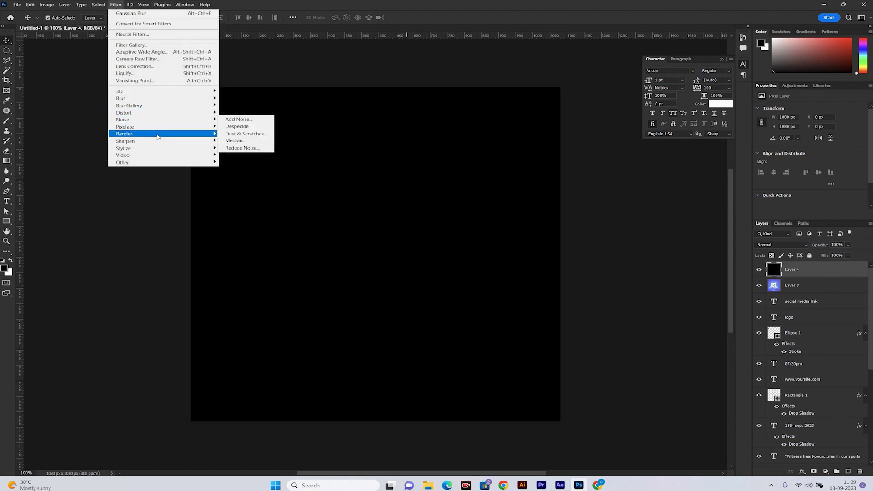
{"action": "left_click", "coordinate": [241, 180]}
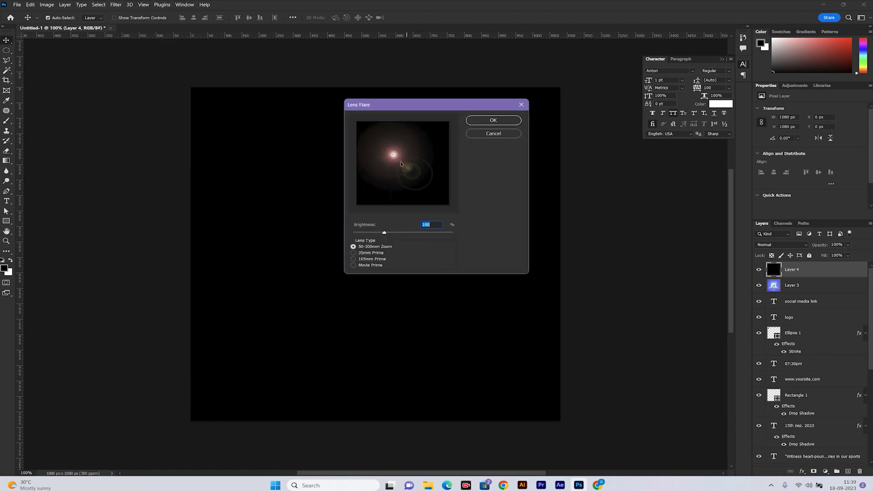
{"action": "left_click_drag", "start_coordinate": [401, 164], "coordinate": [443, 124]}
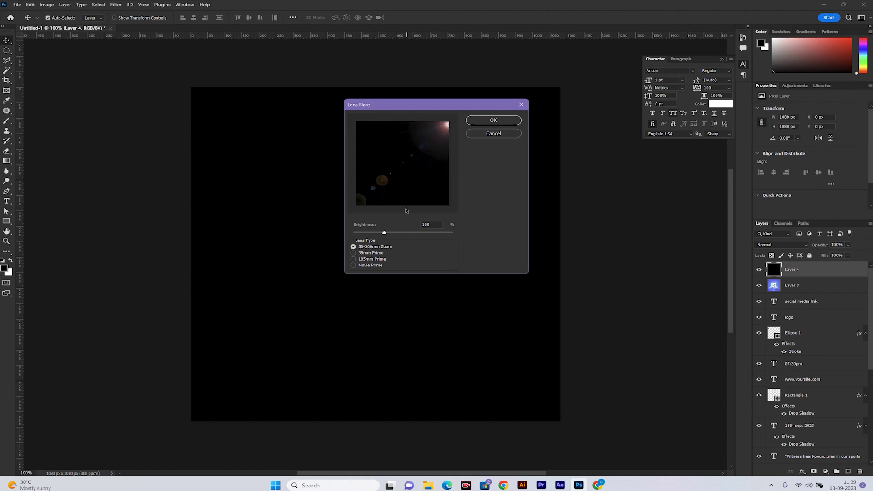
{"action": "left_click_drag", "start_coordinate": [384, 233], "coordinate": [394, 233]}
{"action": "left_click", "coordinate": [368, 253]}
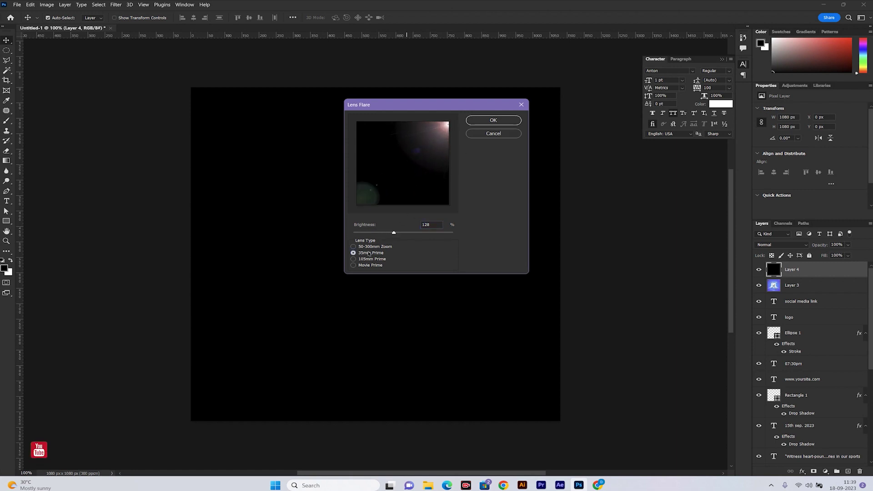
{"action": "left_click", "coordinate": [490, 120]}
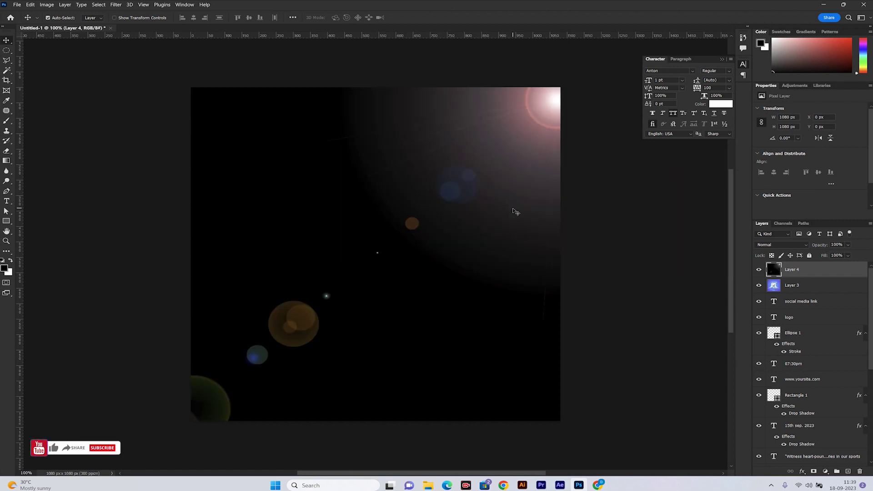
{"action": "left_click", "coordinate": [799, 247]}
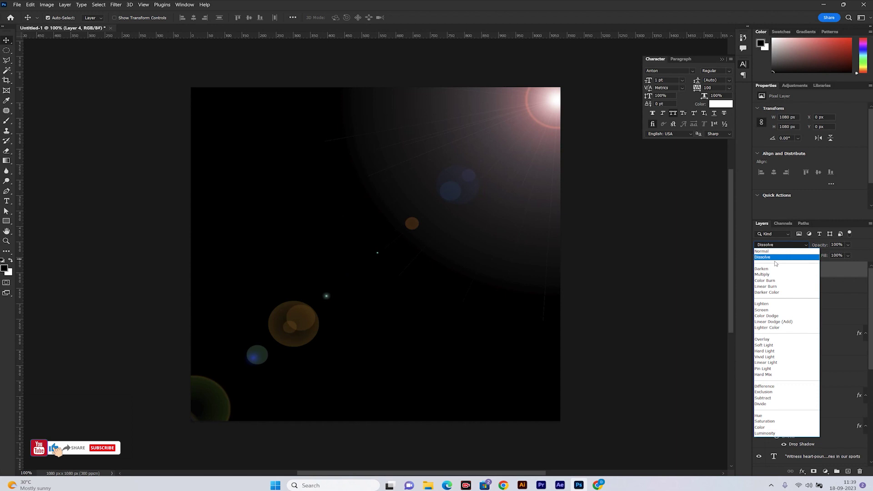
{"action": "key", "text": "Down"}
{"action": "key", "text": "Down"}
{"action": "key", "text": "Down"}
{"action": "key", "text": "Down"}
{"action": "key", "text": "Down"}
{"action": "key", "text": "Down"}
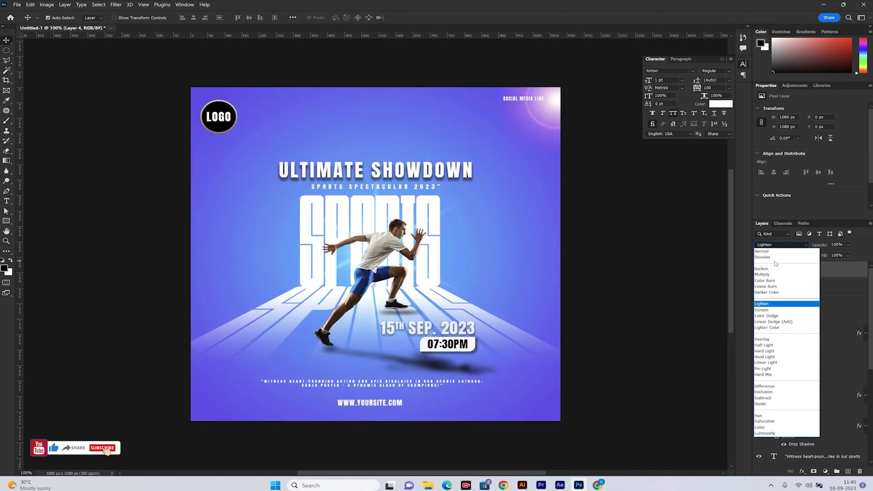
Preview Screen, Linear Dodge (Add), Hard Light and Exclusion blend modes on the lens flare layer
{"action": "key", "text": "Down"}
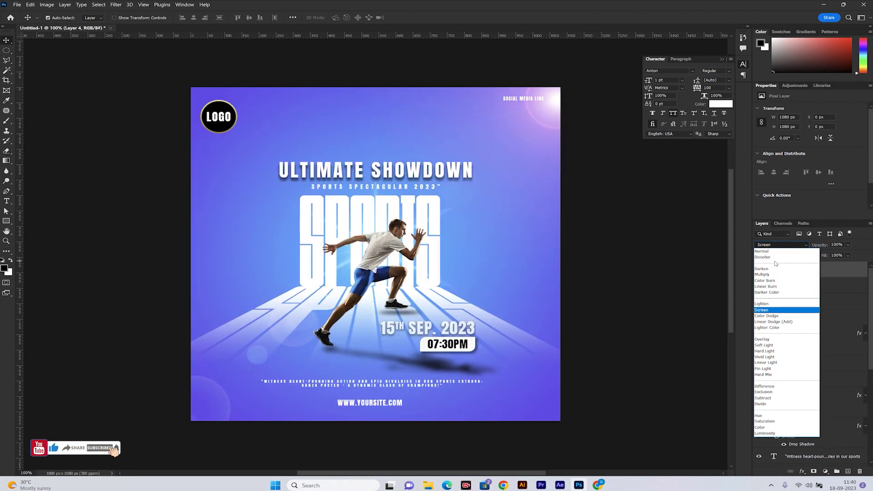
{"action": "key", "text": "Down"}
{"action": "key", "text": "Down"}
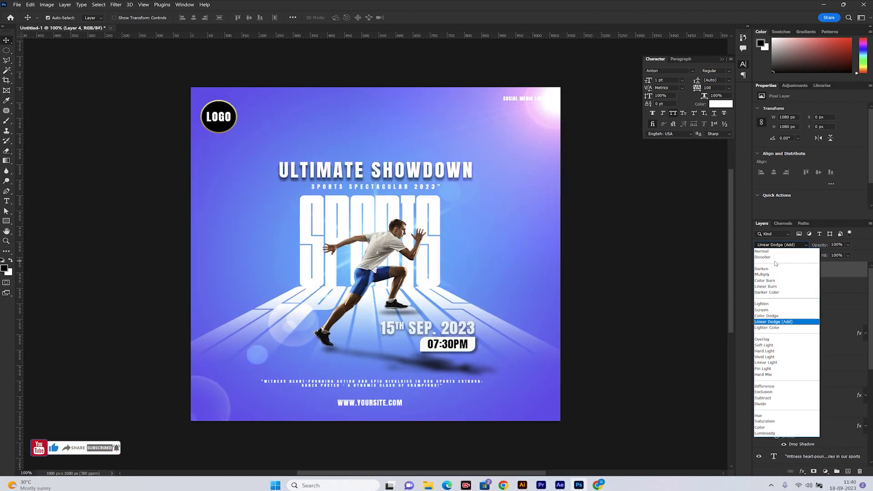
{"action": "key", "text": "Down"}
{"action": "key", "text": "Down"}
{"action": "key", "text": "Down"}
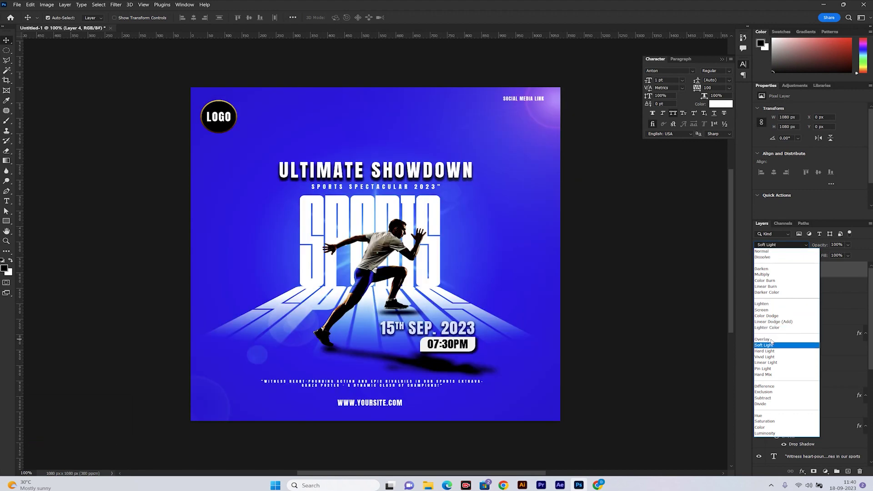
{"action": "key", "text": "Down"}
{"action": "key", "text": "Down"}
{"action": "key", "text": "Down"}
{"action": "key", "text": "Down"}
{"action": "key", "text": "Down"}
{"action": "key", "text": "Down"}
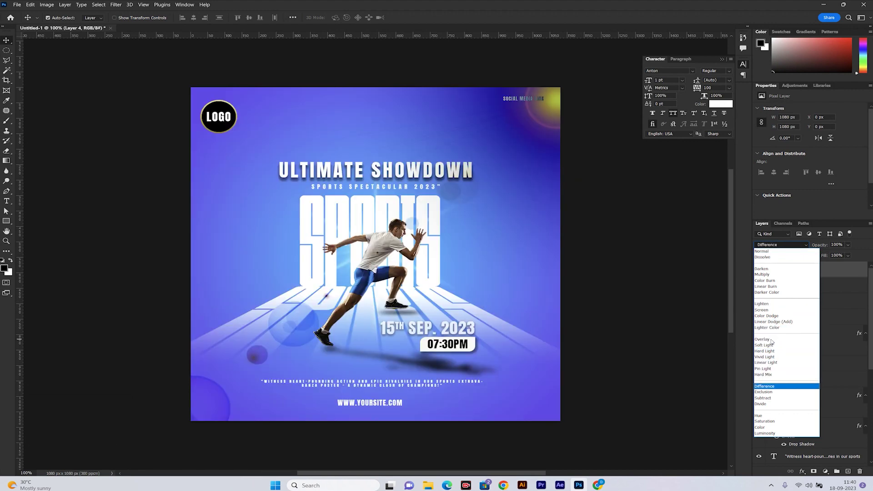
{"action": "key", "text": "Down"}
{"action": "key", "text": "Down"}
{"action": "key", "text": "Up"}
{"action": "key", "text": "Up"}
{"action": "key", "text": "Up"}
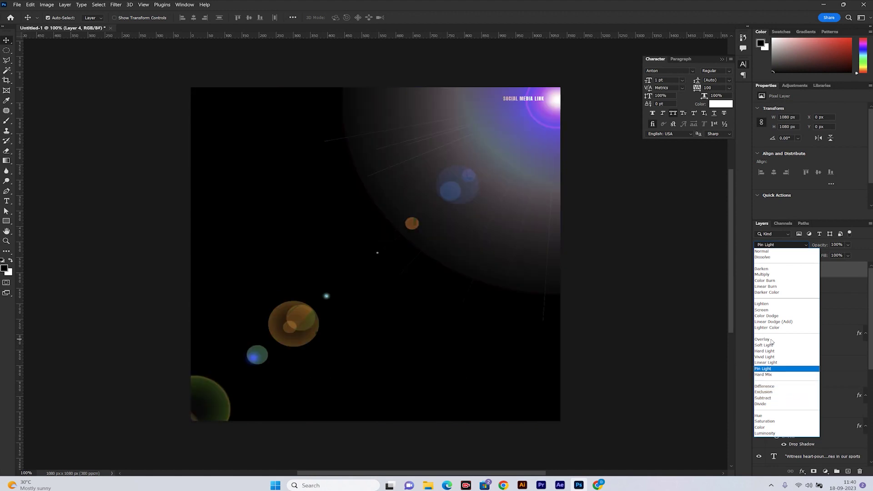
{"action": "key", "text": "Up"}
{"action": "key", "text": "Up"}
{"action": "key", "text": "Up"}
{"action": "key", "text": "Up"}
{"action": "key", "text": "Up"}
{"action": "key", "text": "Up"}
{"action": "key", "text": "Up"}
{"action": "key", "text": "Down"}
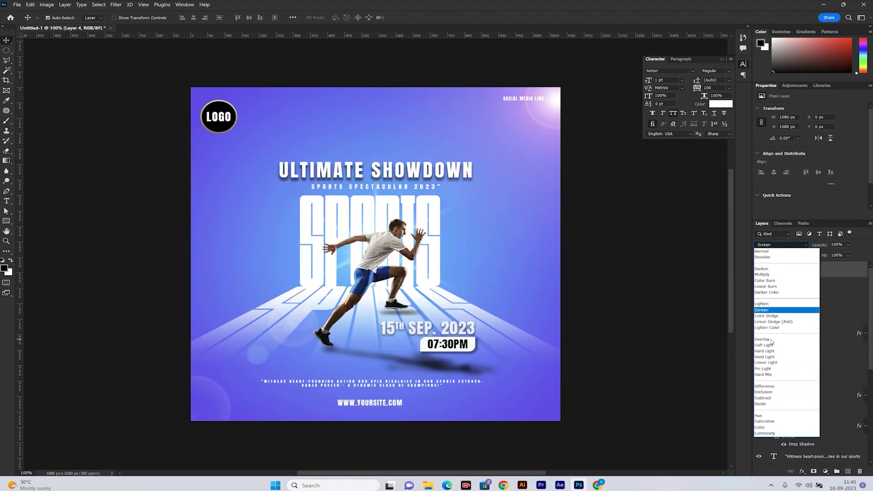
Compare Screen against Linear Dodge (Add) and set the flare layer to Linear Dodge (Add)
{"action": "key", "text": "Down"}
{"action": "key", "text": "Down"}
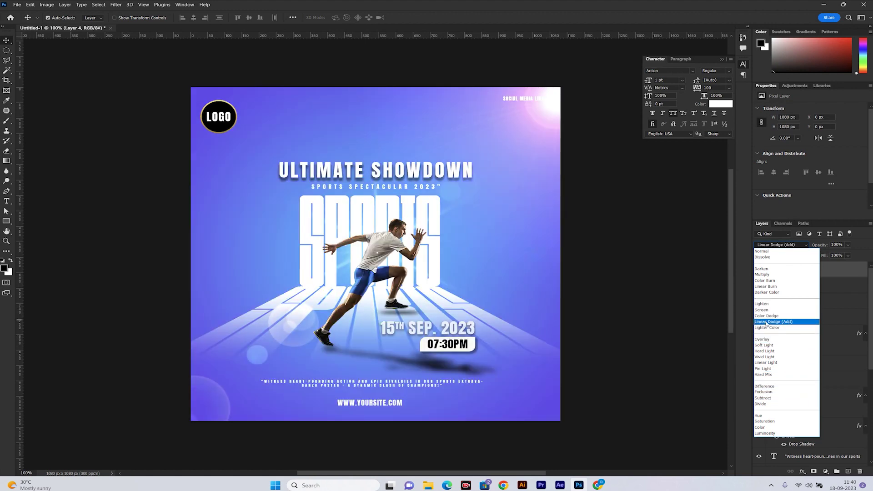
{"action": "key", "text": "Up"}
{"action": "key", "text": "Down"}
{"action": "key", "text": "Up"}
{"action": "key", "text": "Up"}
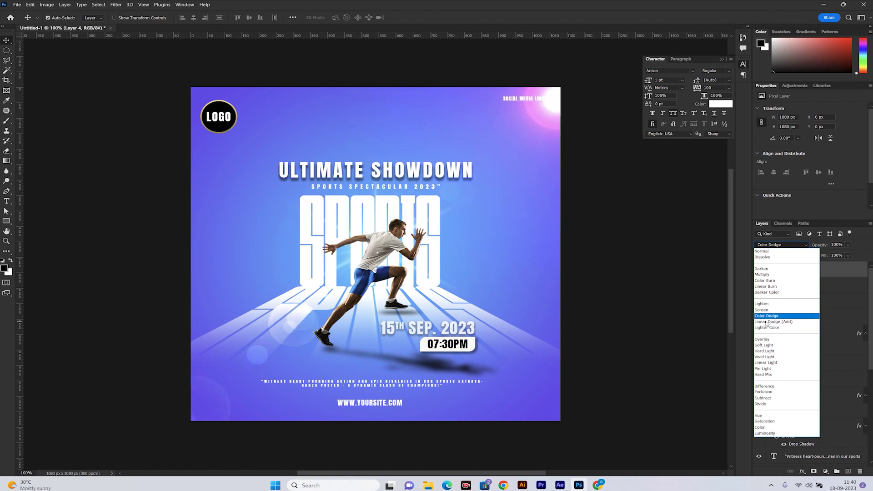
{"action": "key", "text": "Up"}
{"action": "key", "text": "Down"}
{"action": "key", "text": "Down"}
{"action": "key", "text": "Down"}
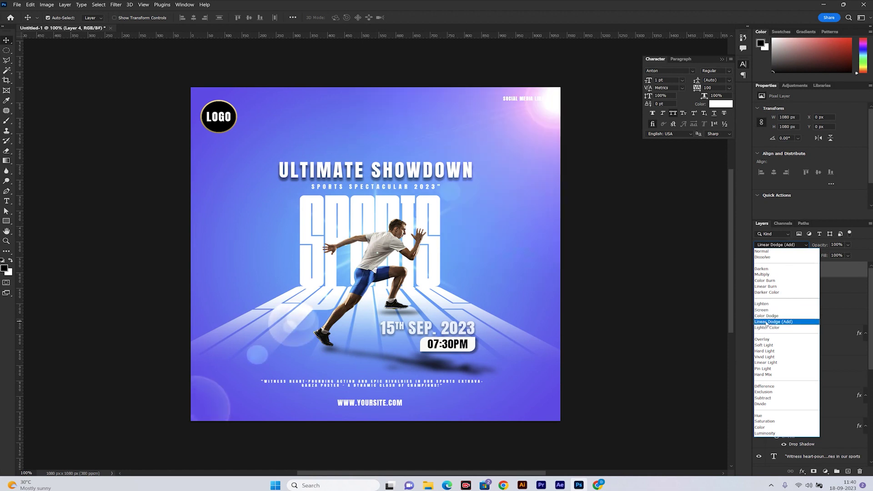
{"action": "left_click", "coordinate": [767, 322]}
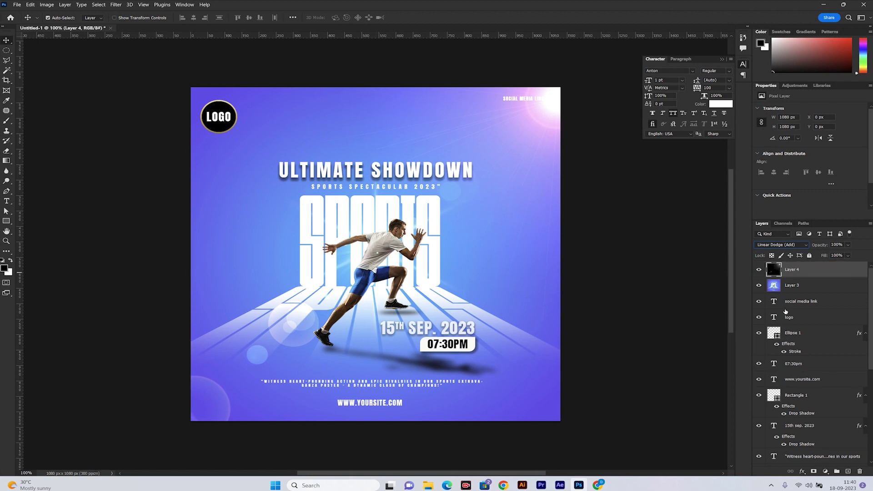
{"action": "left_click", "coordinate": [771, 485]}
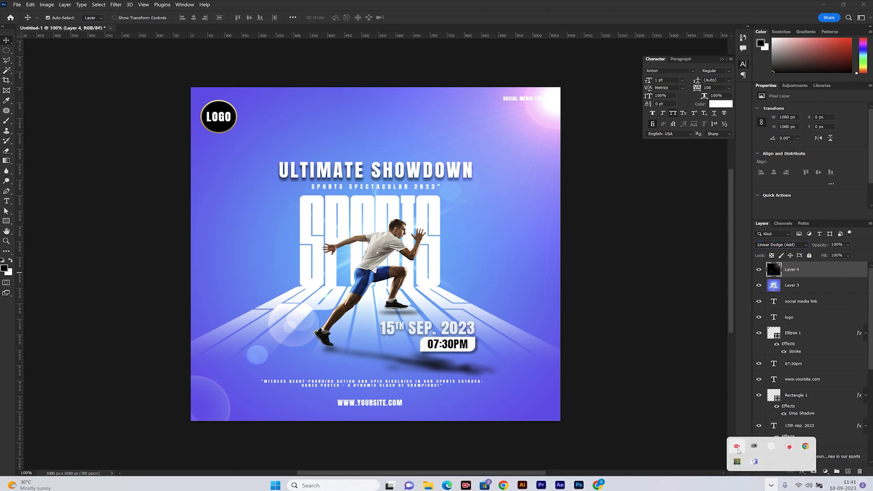